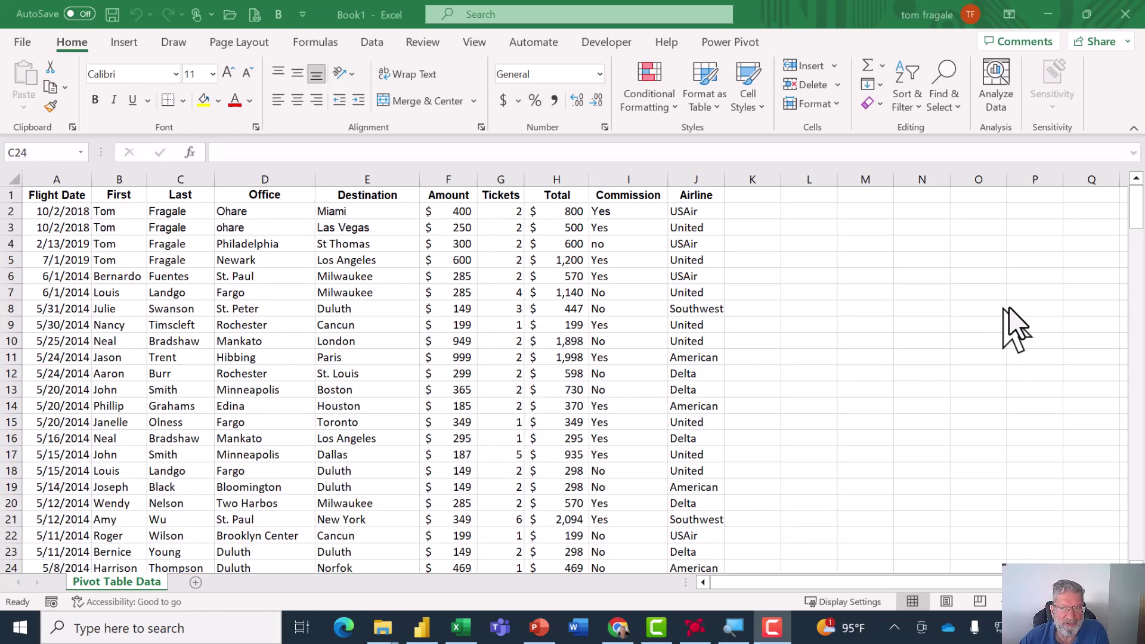
- Create an empty PivotTable from the flight data A1:J204 on a new worksheet
{"action": "left_click", "coordinate": [1136, 221]}
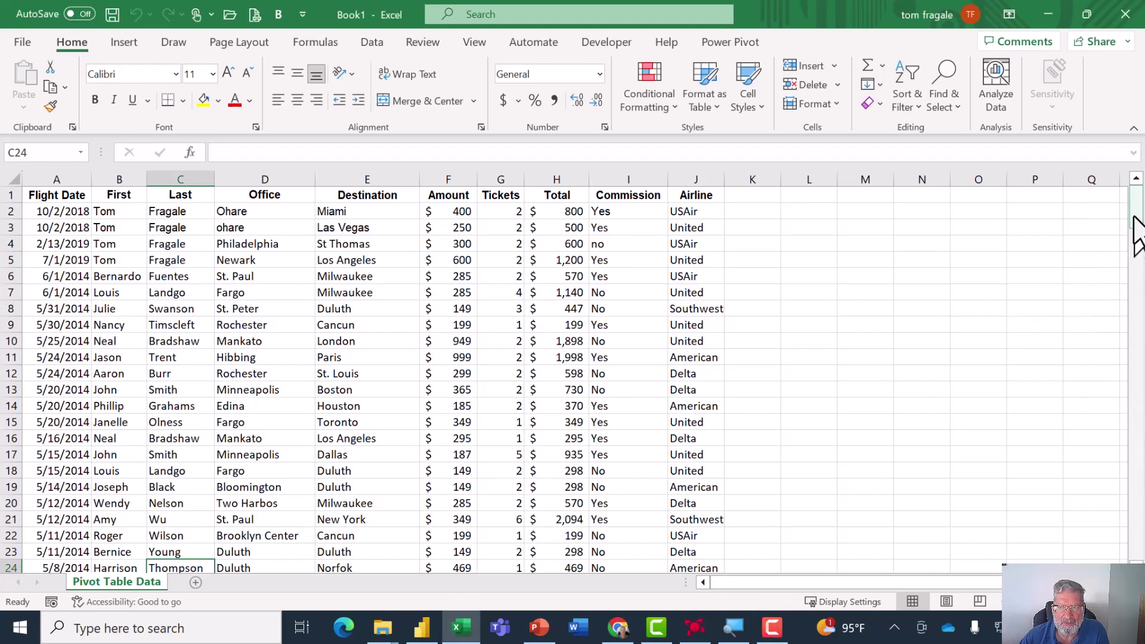
{"action": "mouse_move", "coordinate": [1135, 229]}
{"action": "left_mouse_down"}
{"action": "mouse_move", "coordinate": [1140, 549]}
{"action": "mouse_move", "coordinate": [1130, 229]}
{"action": "left_mouse_up"}
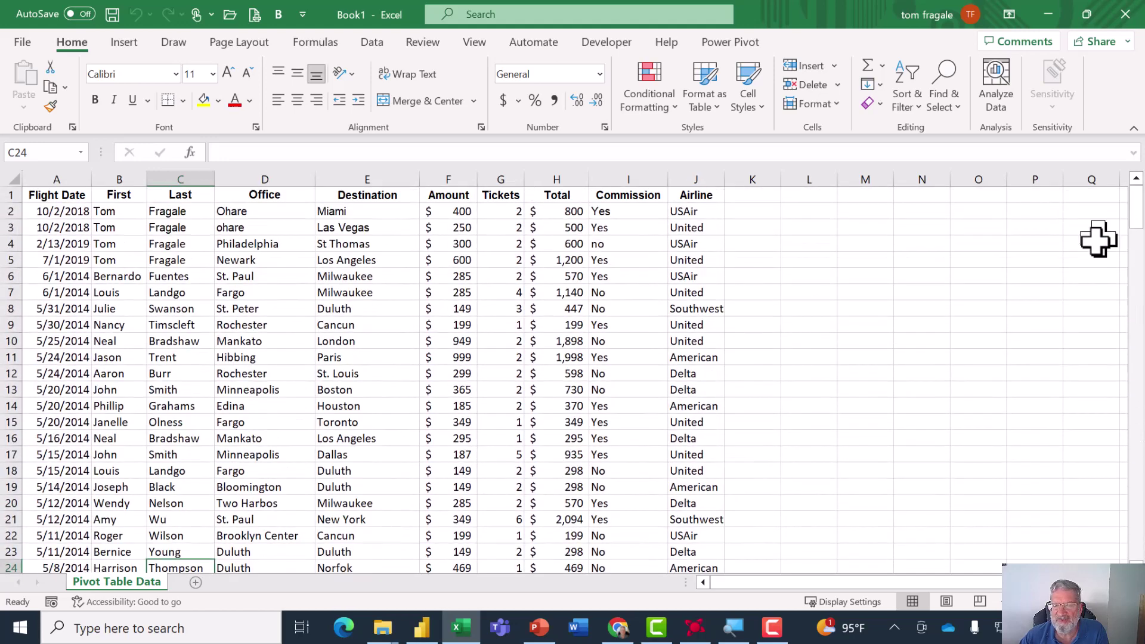
{"action": "left_click", "coordinate": [343, 359]}
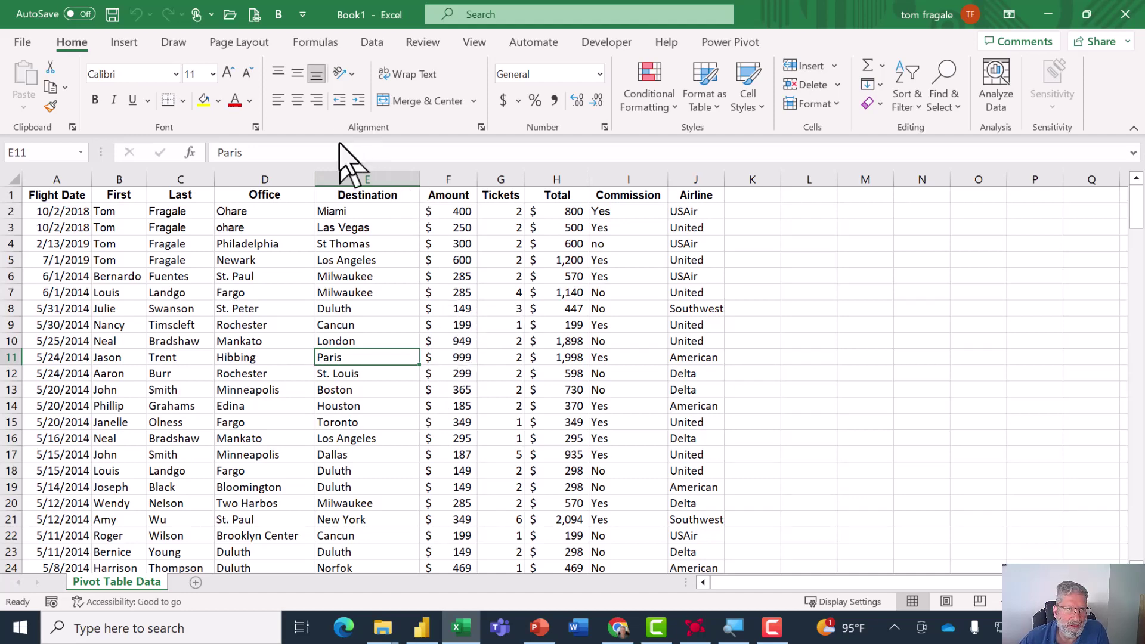
{"action": "left_click", "coordinate": [125, 43]}
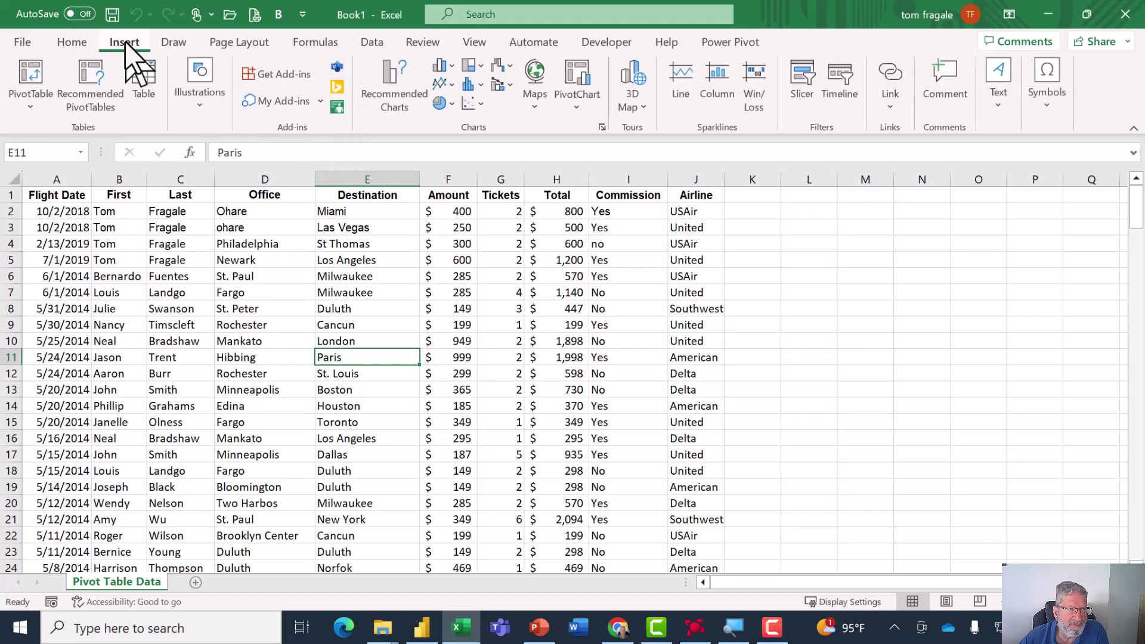
{"action": "left_click", "coordinate": [35, 73]}
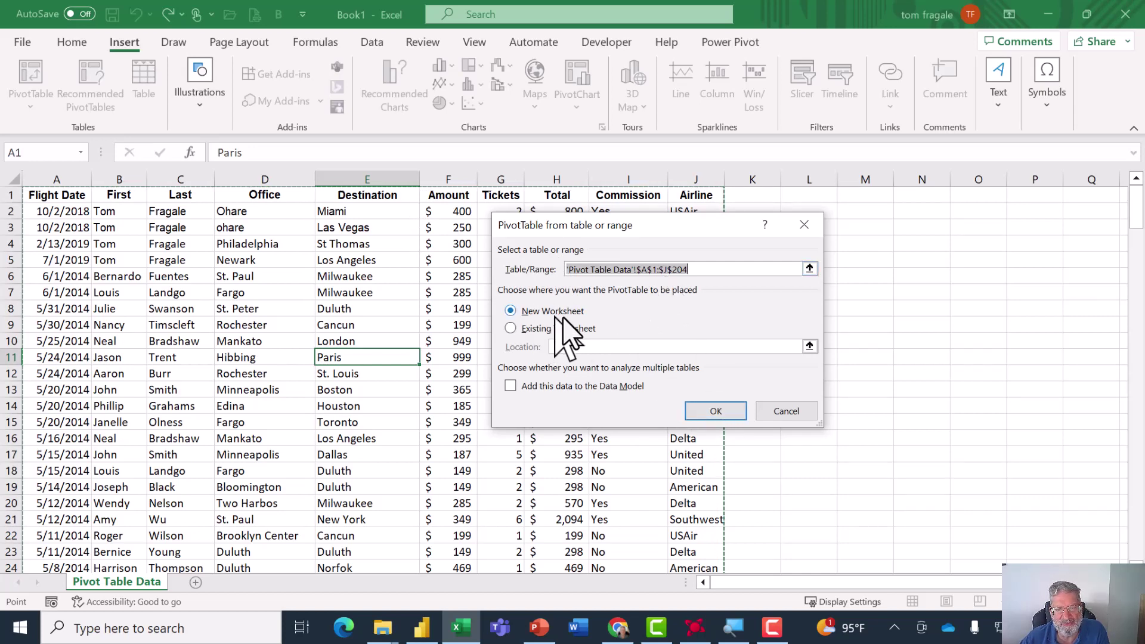
{"action": "left_click", "coordinate": [717, 417]}
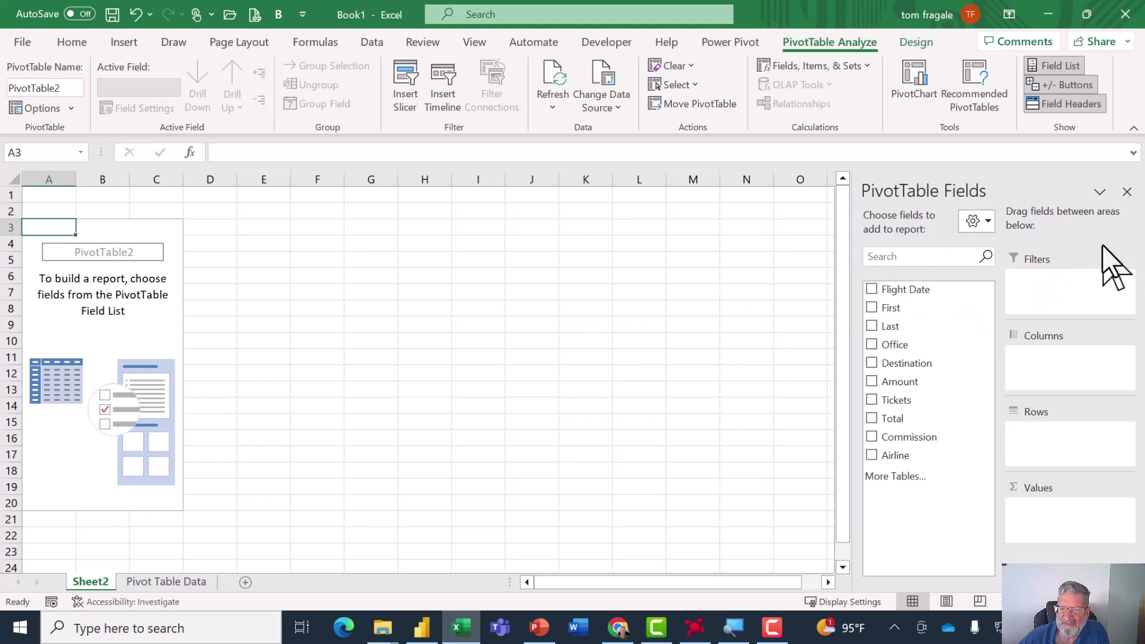
- Put Office in the PivotTable Rows and Flight Date in the Columns
{"action": "left_click", "coordinate": [983, 223]}
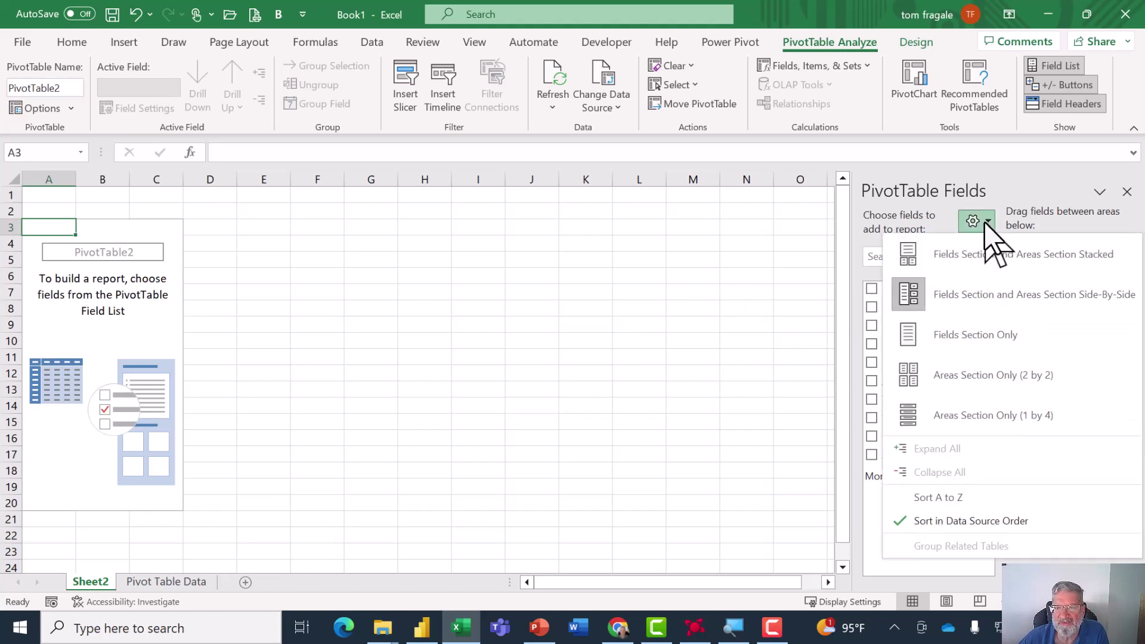
{"action": "left_click", "coordinate": [978, 297]}
{"action": "left_click", "coordinate": [981, 291]}
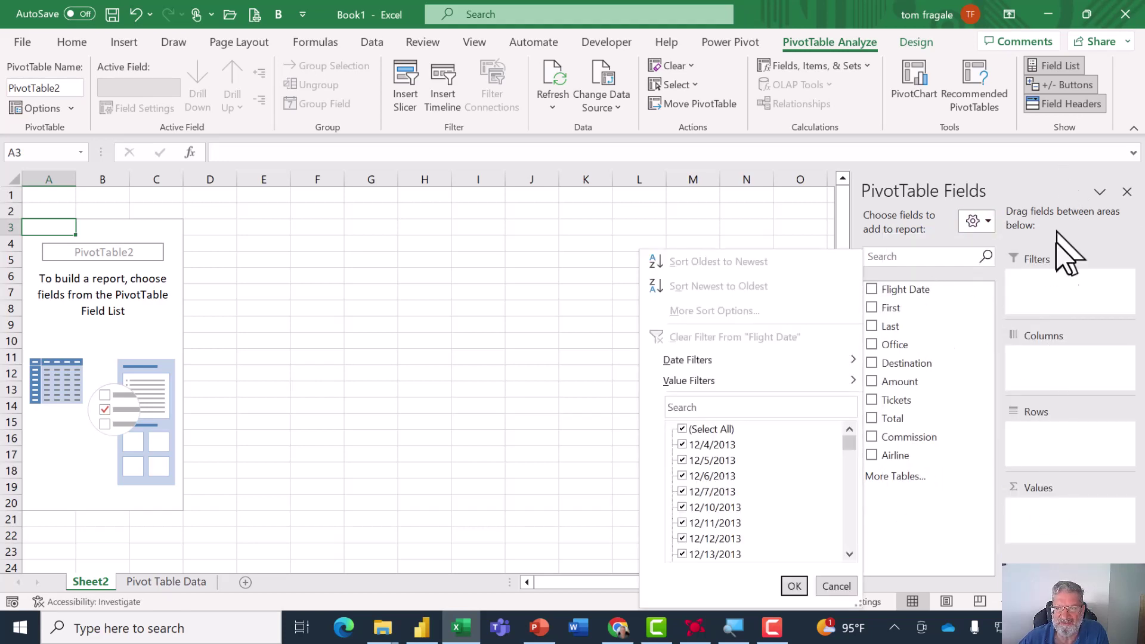
{"action": "key", "text": "Escape"}
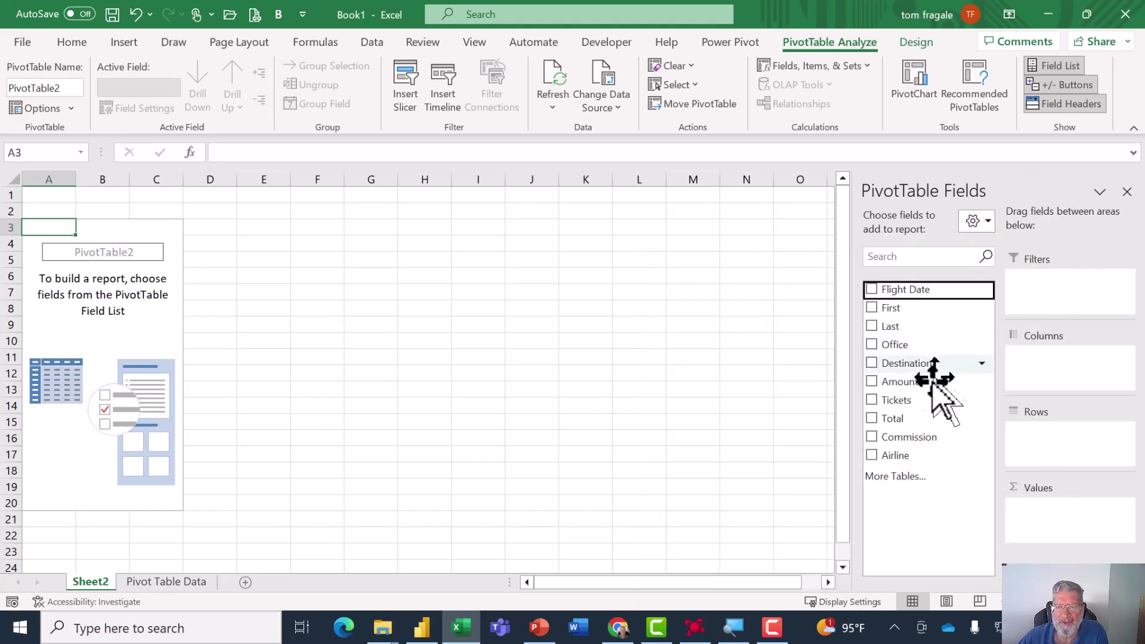
{"action": "left_click_drag", "start_coordinate": [898, 344], "coordinate": [1058, 468]}
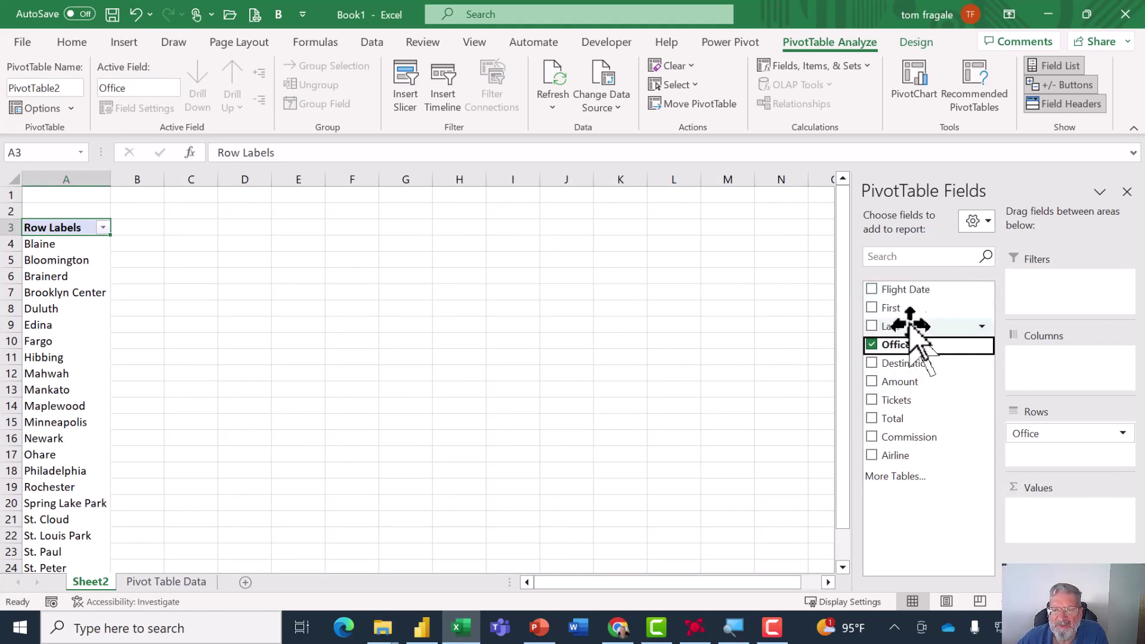
{"action": "left_click_drag", "start_coordinate": [909, 328], "coordinate": [1061, 378]}
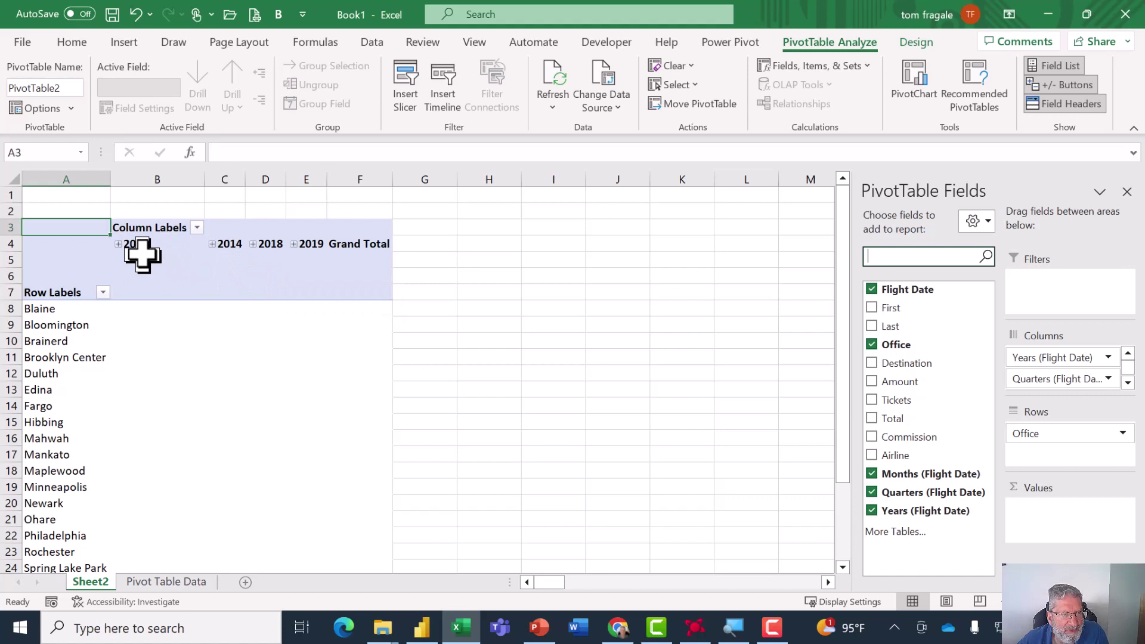
- Open Flight Date grouping from the 2013 header and leave only Months selected
{"action": "right_click", "coordinate": [123, 243]}
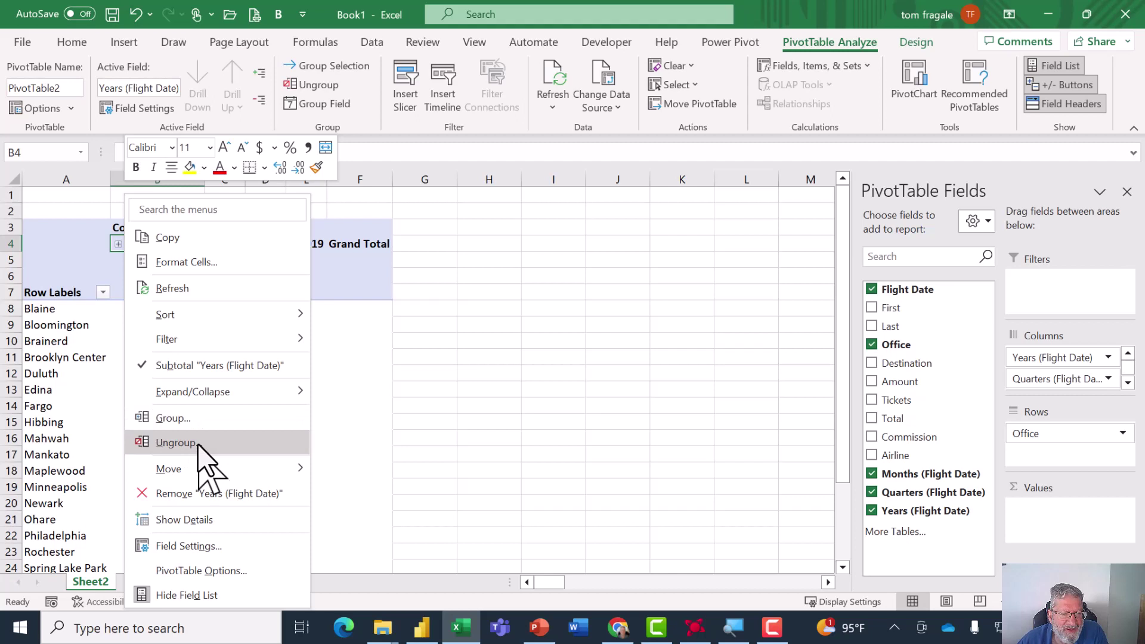
{"action": "left_click", "coordinate": [209, 420]}
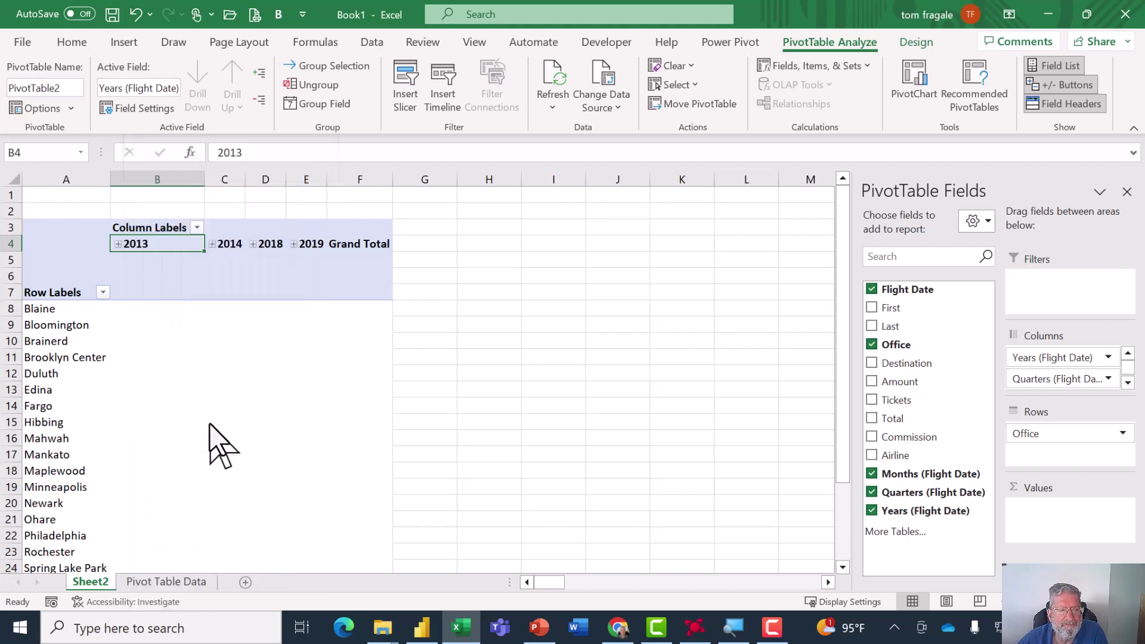
{"action": "left_click_drag", "start_coordinate": [247, 296], "coordinate": [585, 237]}
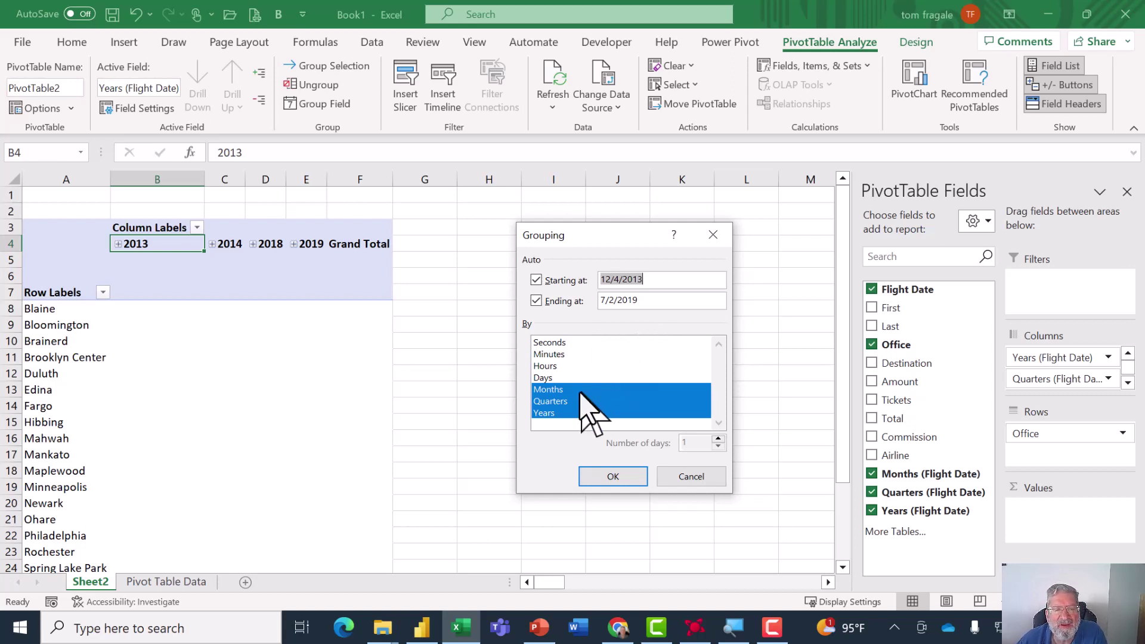
{"action": "left_click", "coordinate": [547, 412]}
{"action": "left_click", "coordinate": [548, 402]}
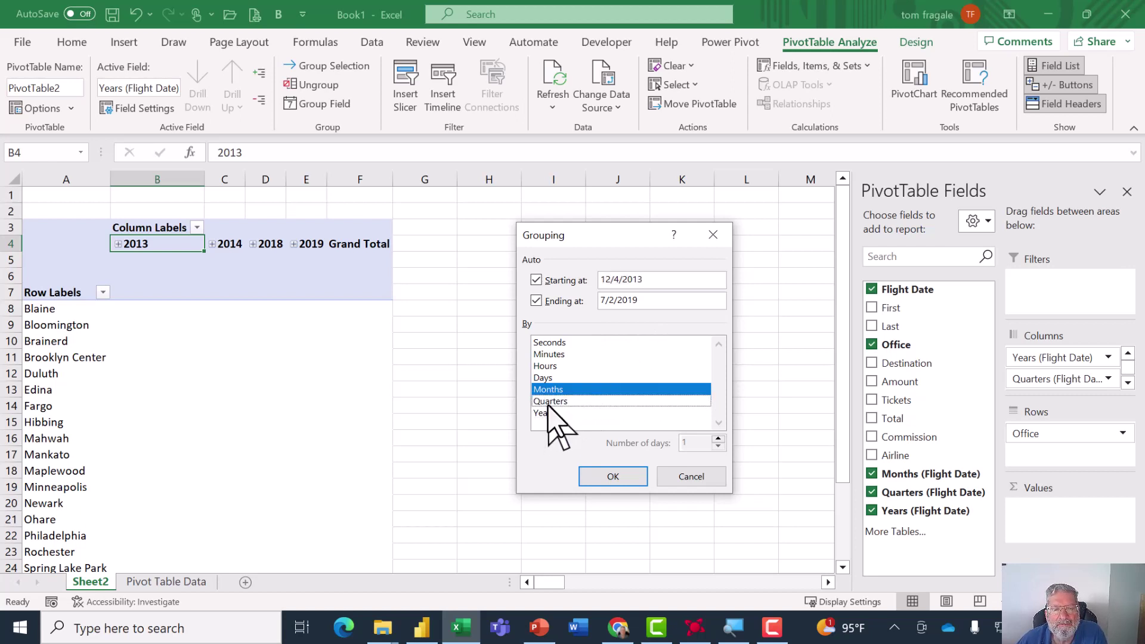
- Apply month-only grouping and add Total to Values as Sum of Total
{"action": "left_click", "coordinate": [601, 475]}
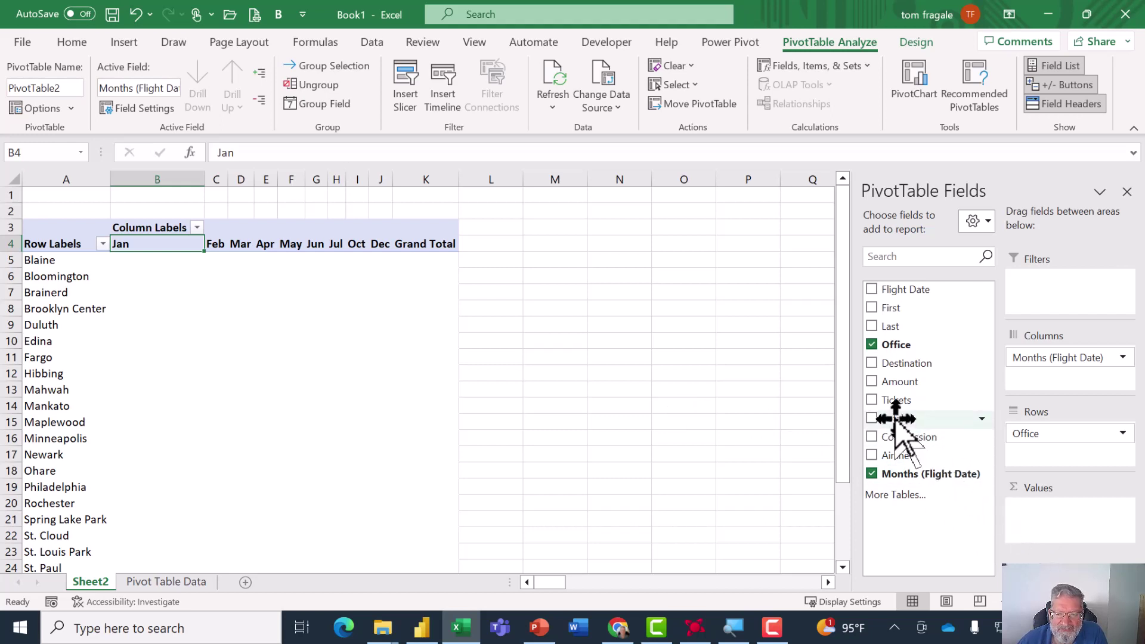
{"action": "left_click_drag", "start_coordinate": [898, 417], "coordinate": [1068, 526]}
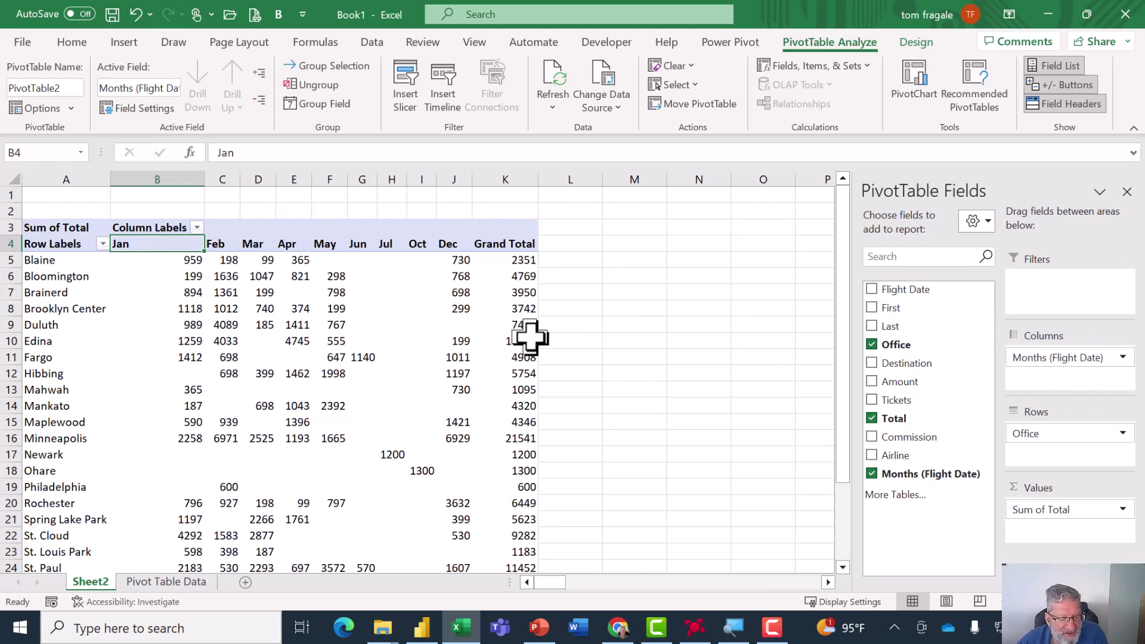
{"action": "mouse_move", "coordinate": [452, 301]}
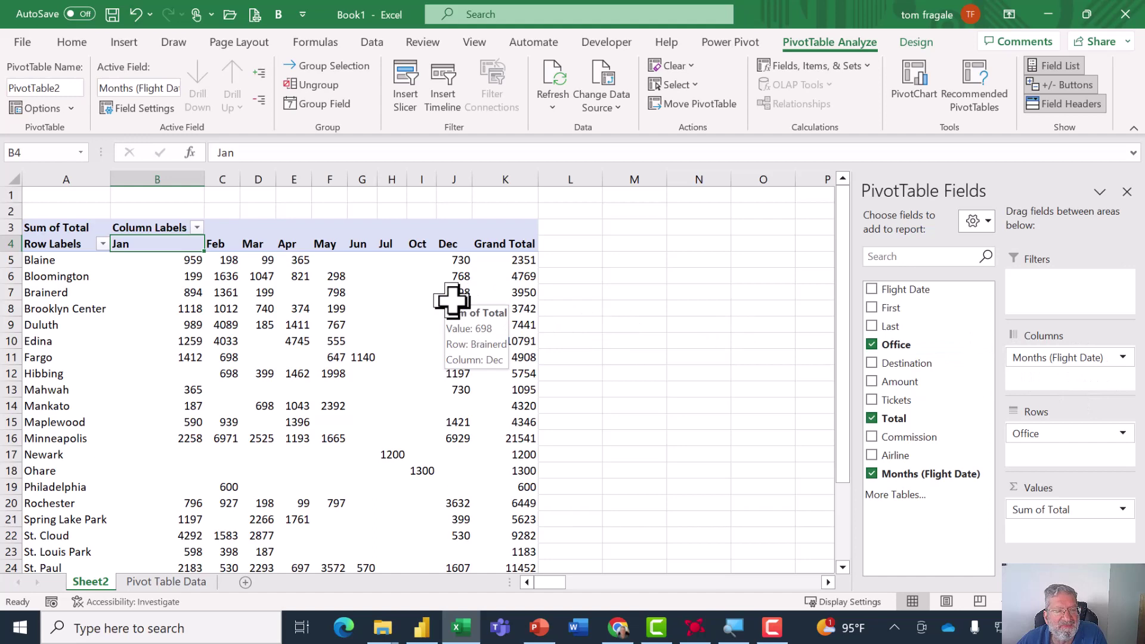
- Regroup Flight Date from the Jan header by Months, Quarters and Years
{"action": "right_click", "coordinate": [132, 245]}
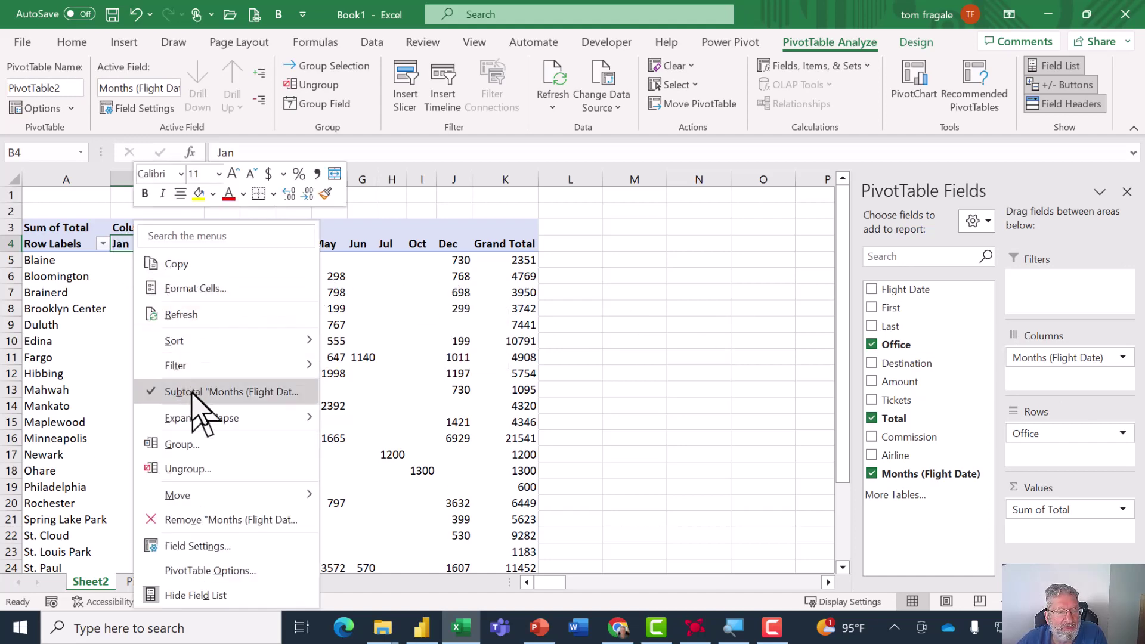
{"action": "left_click", "coordinate": [201, 444]}
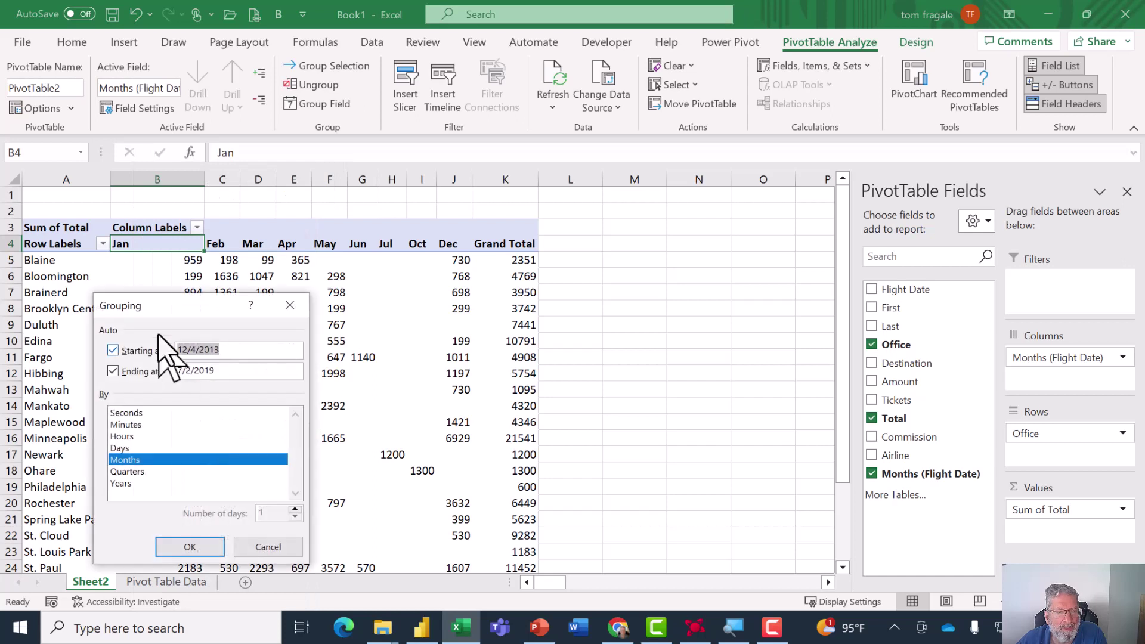
{"action": "left_click_drag", "start_coordinate": [155, 309], "coordinate": [312, 265]}
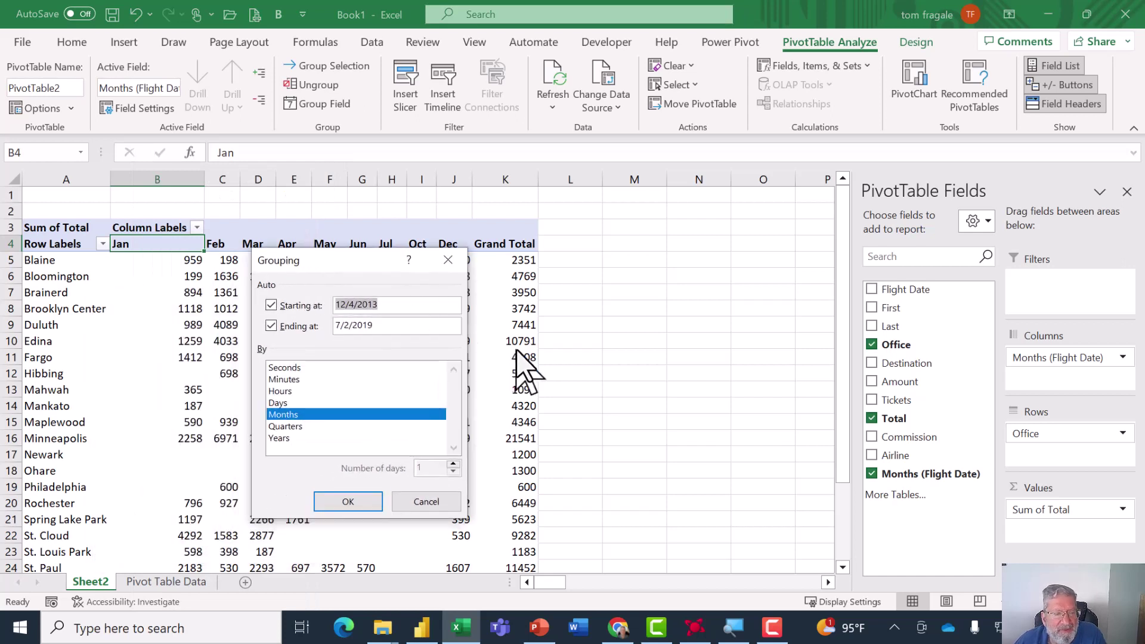
{"action": "left_click", "coordinate": [288, 439]}
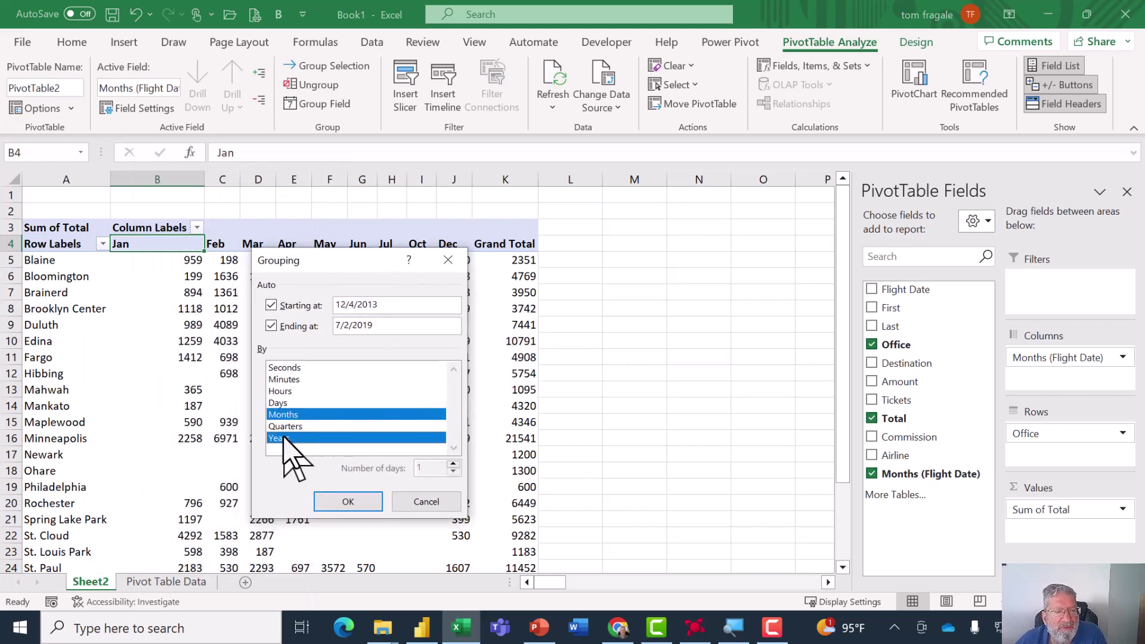
{"action": "left_click", "coordinate": [283, 427]}
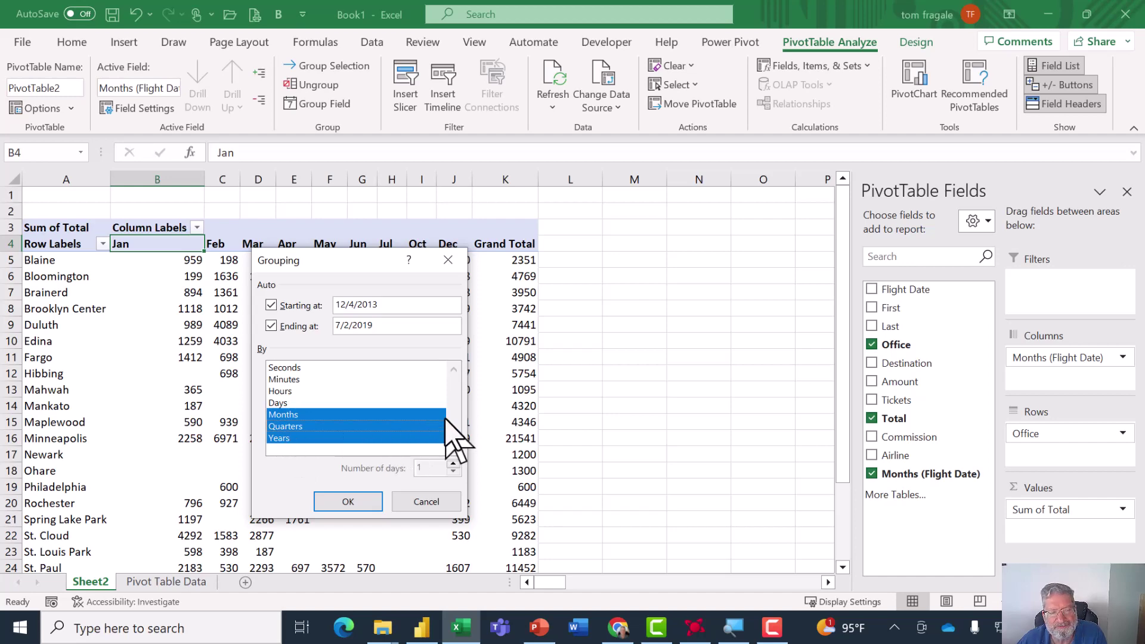
{"action": "left_click", "coordinate": [348, 501]}
{"action": "left_click", "coordinate": [347, 503]}
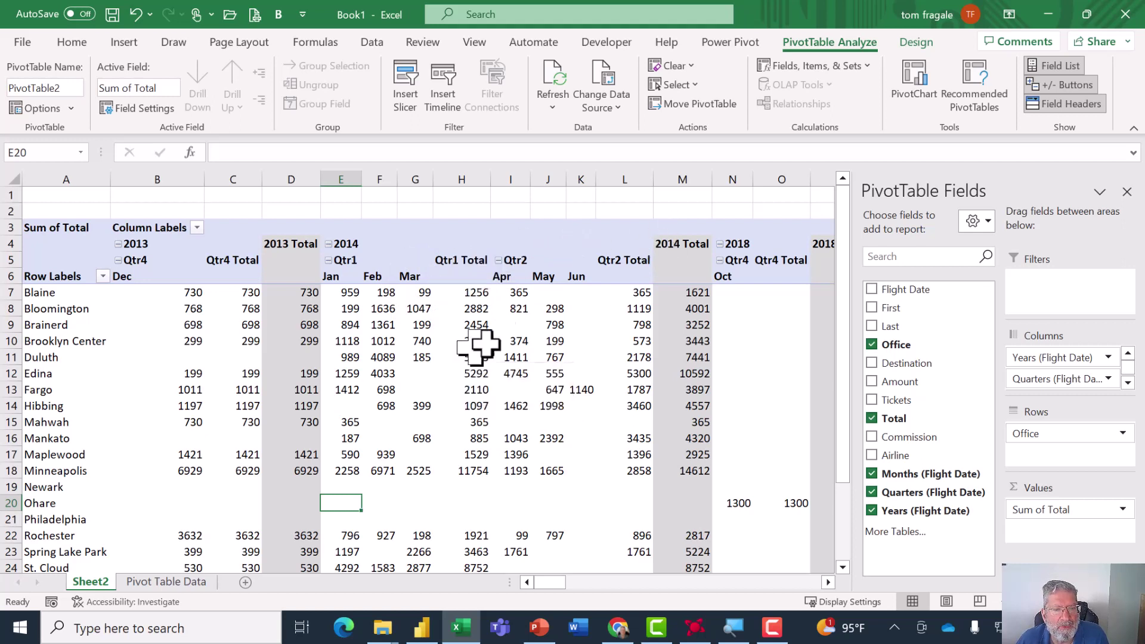
{"action": "left_click", "coordinate": [511, 326]}
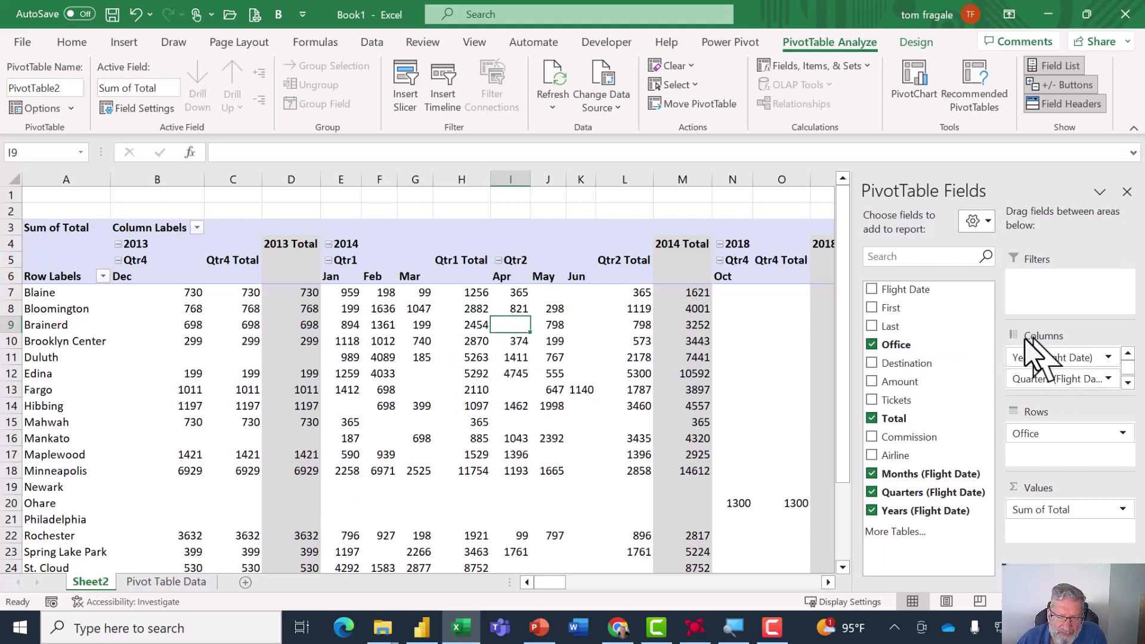
{"action": "left_click_drag", "start_coordinate": [1073, 357], "coordinate": [574, 358]}
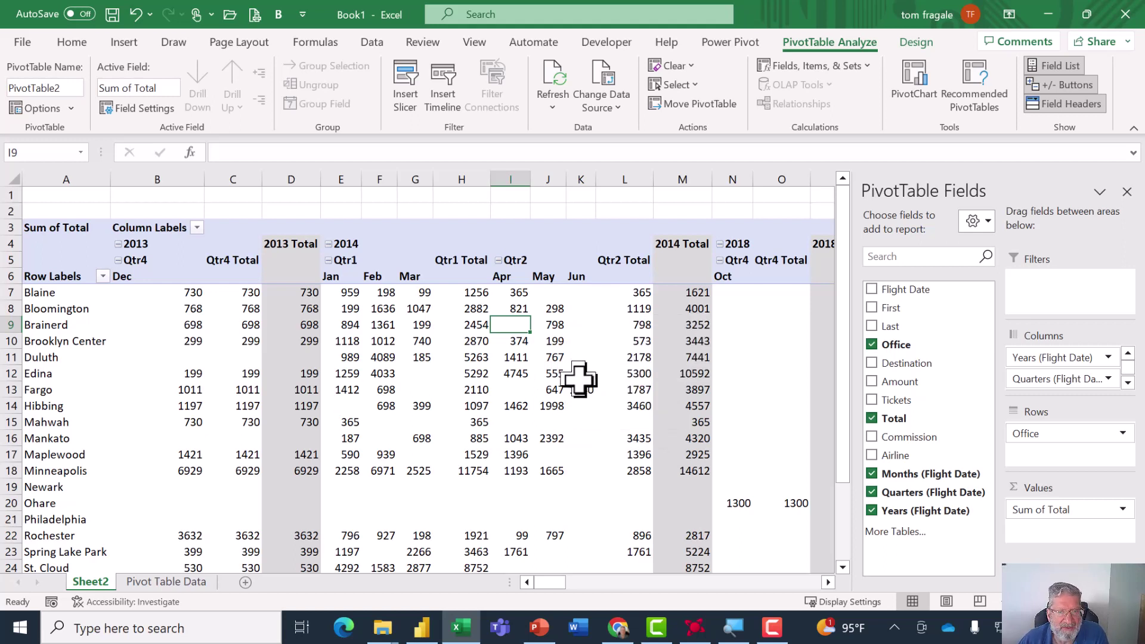
{"action": "mouse_move", "coordinate": [578, 378]}
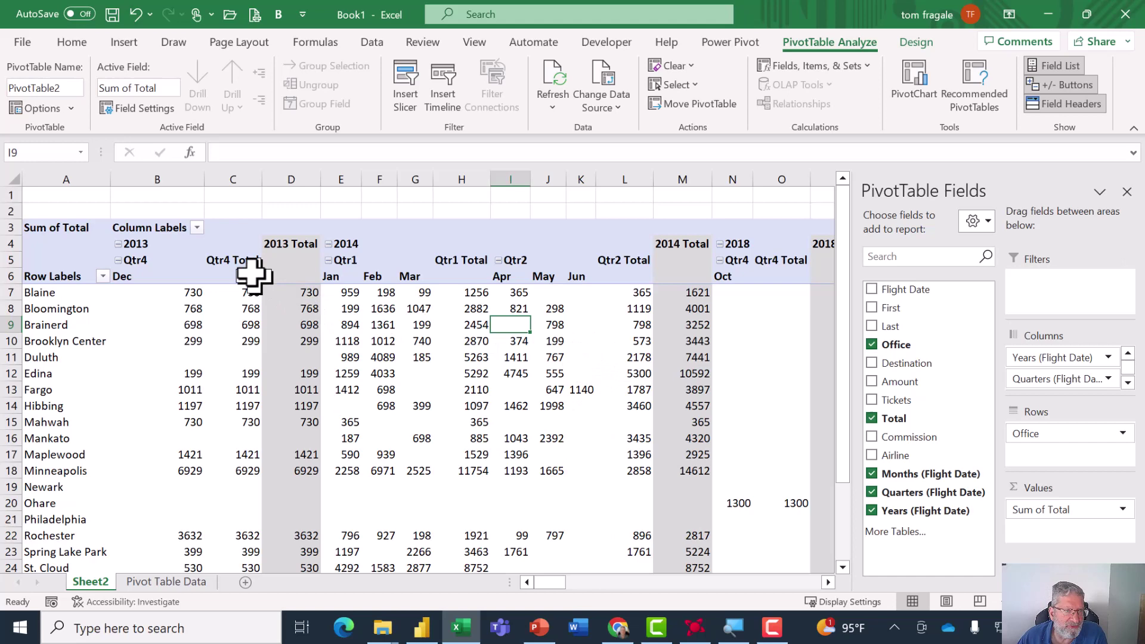
{"action": "left_click", "coordinate": [197, 228]}
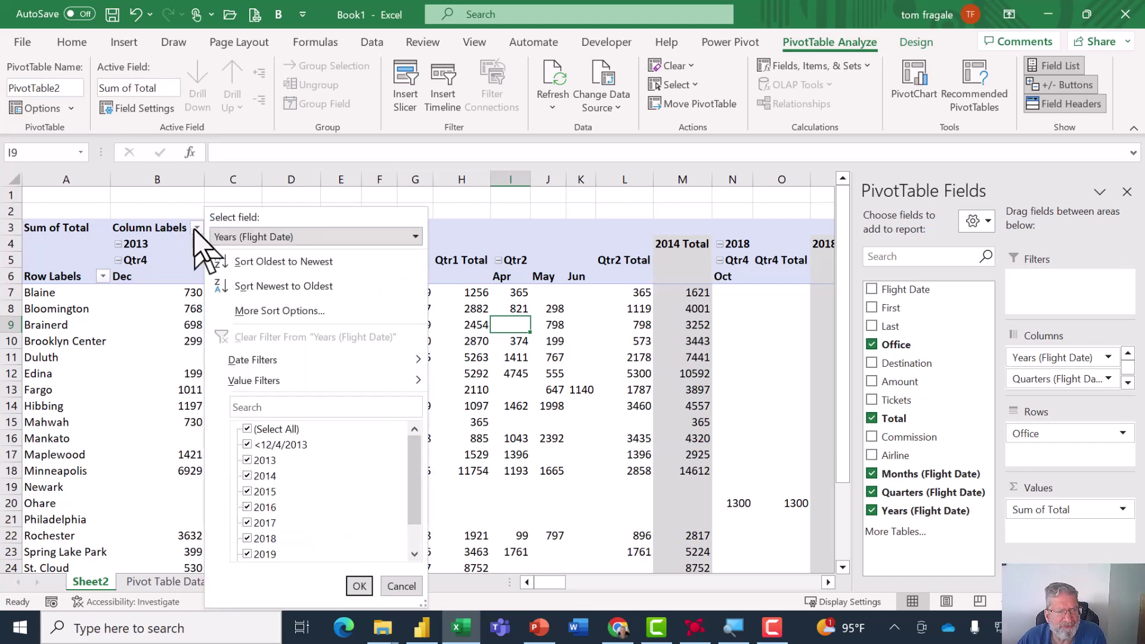
{"action": "left_click", "coordinate": [495, 364]}
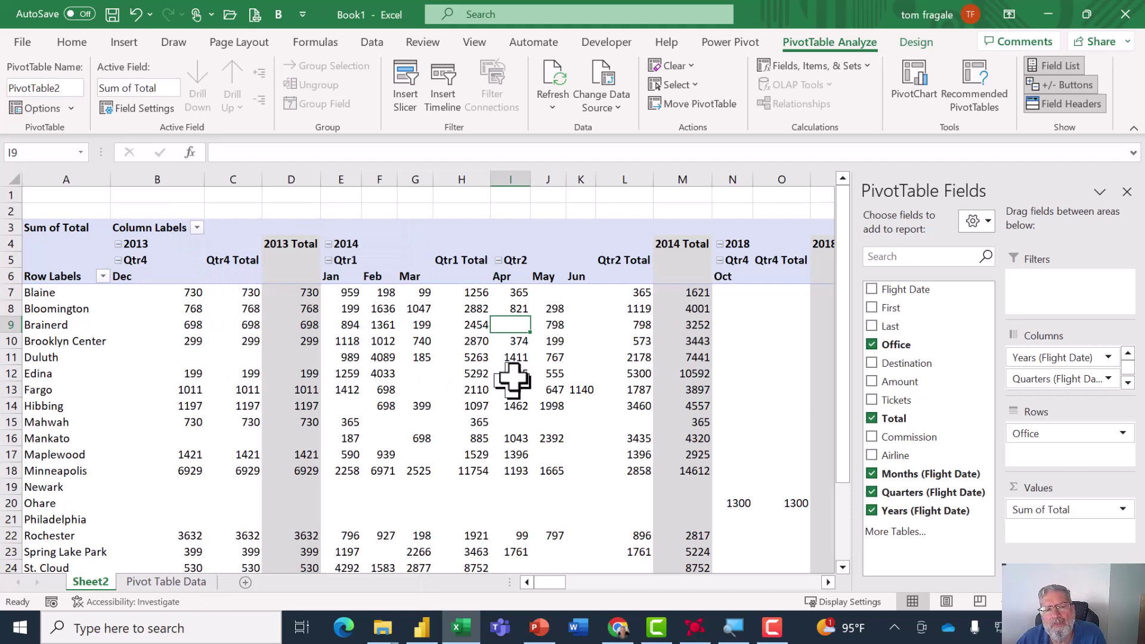
{"action": "left_click", "coordinate": [475, 356]}
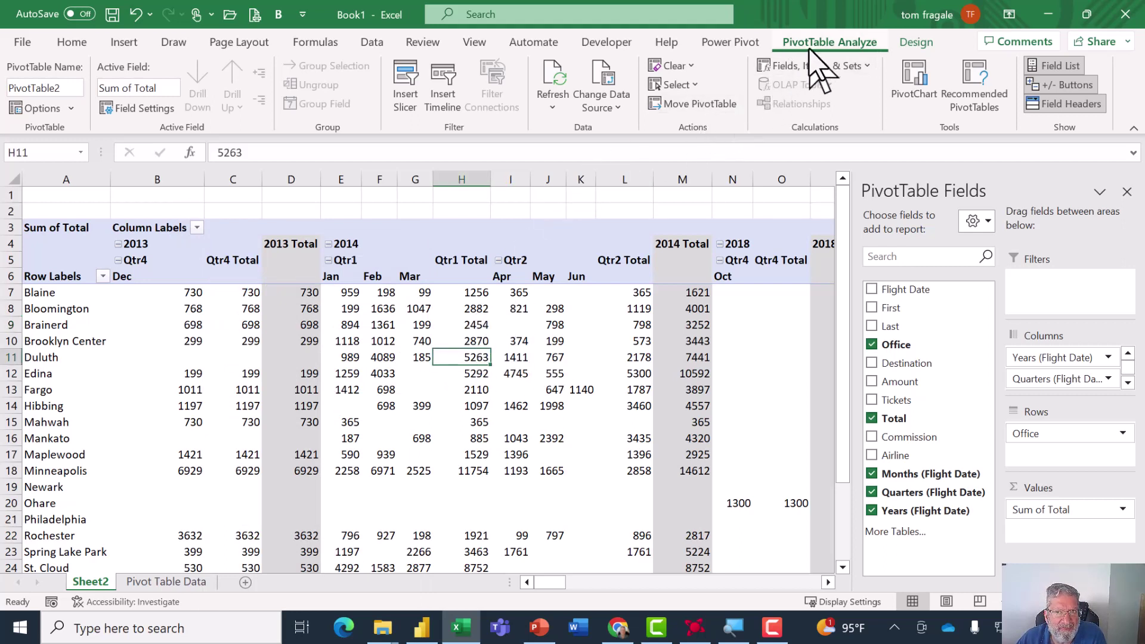
- Tick Months, Quarters and Years (Flight Date) in the Insert Slicers dialog
{"action": "left_click", "coordinate": [406, 94]}
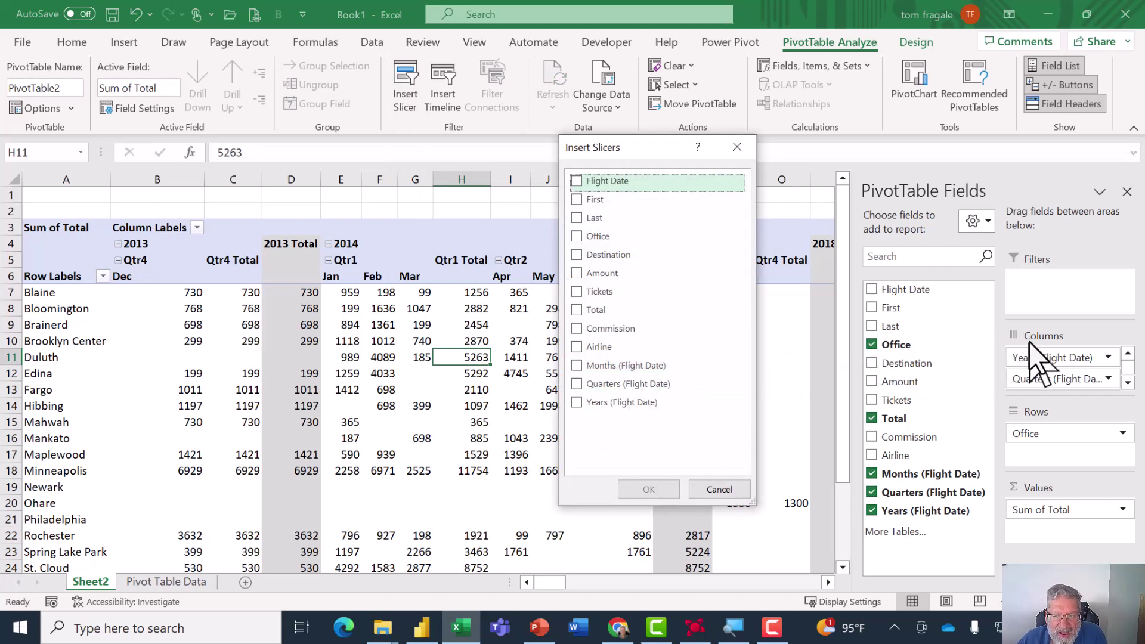
{"action": "left_click", "coordinate": [578, 365]}
{"action": "left_click", "coordinate": [578, 383]}
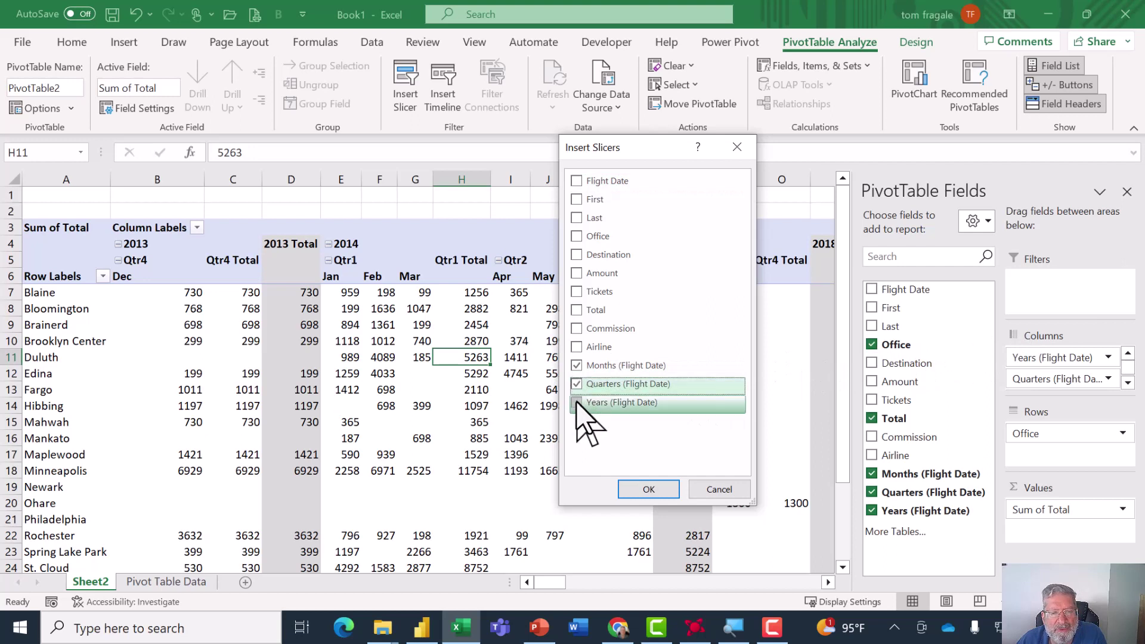
{"action": "left_click", "coordinate": [575, 403]}
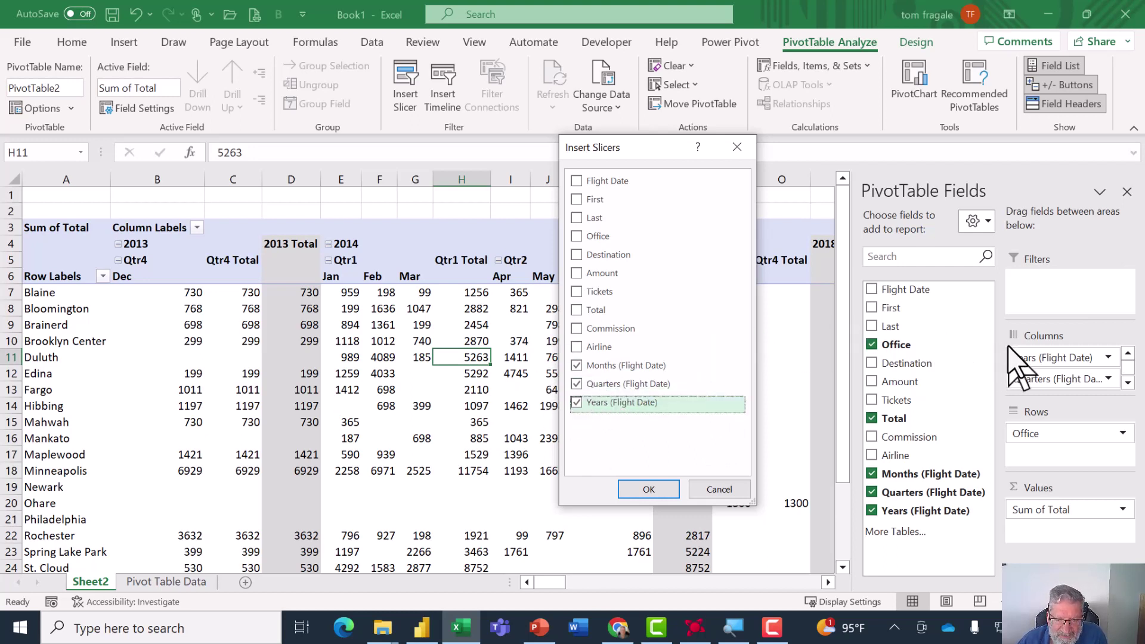
- Create the three date slicers and arrange them in a row: Years, Quarters, Months
{"action": "left_click", "coordinate": [635, 493]}
{"action": "left_click", "coordinate": [629, 487]}
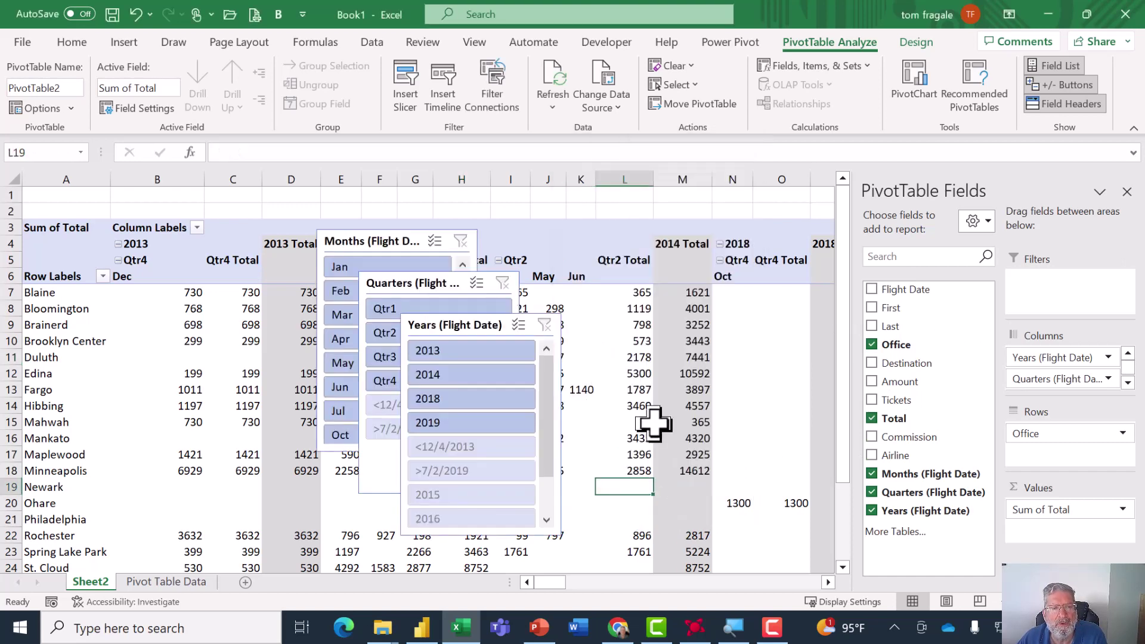
{"action": "left_click_drag", "start_coordinate": [481, 324], "coordinate": [664, 256]}
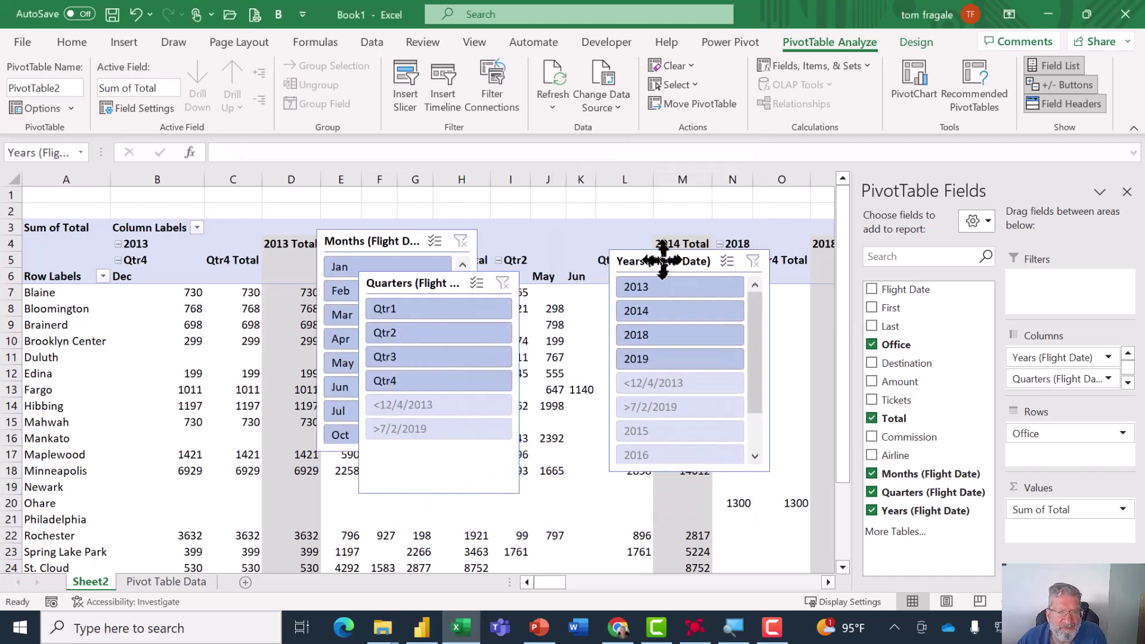
{"action": "left_click", "coordinate": [411, 283]}
{"action": "left_click_drag", "start_coordinate": [411, 283], "coordinate": [525, 247]}
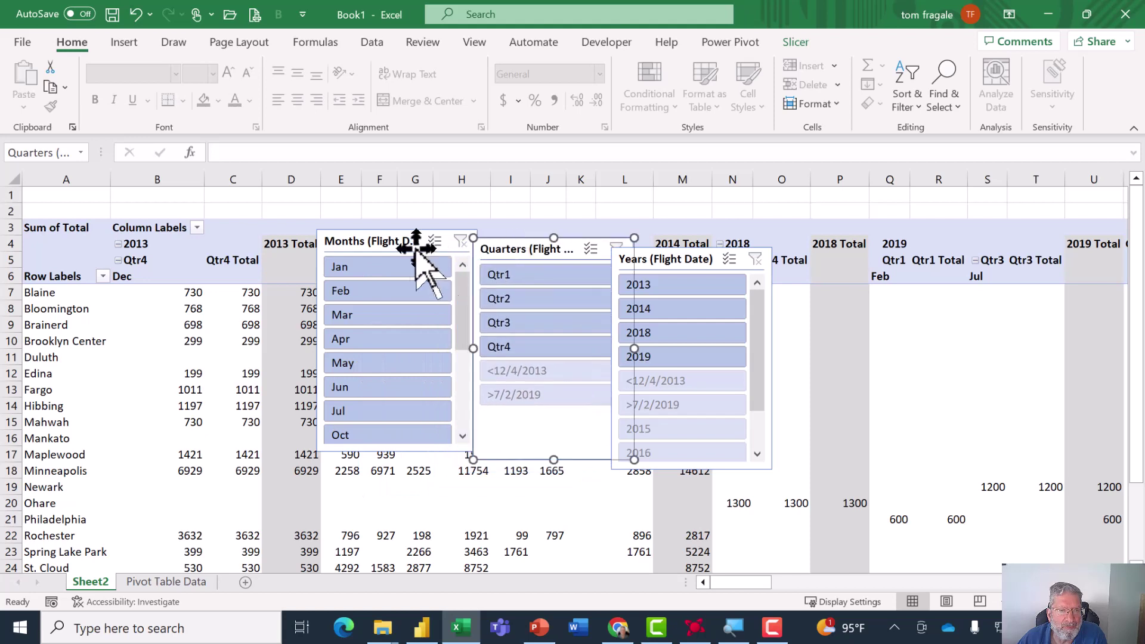
{"action": "left_click_drag", "start_coordinate": [415, 244], "coordinate": [855, 258]}
{"action": "left_click_drag", "start_coordinate": [671, 261], "coordinate": [366, 252]}
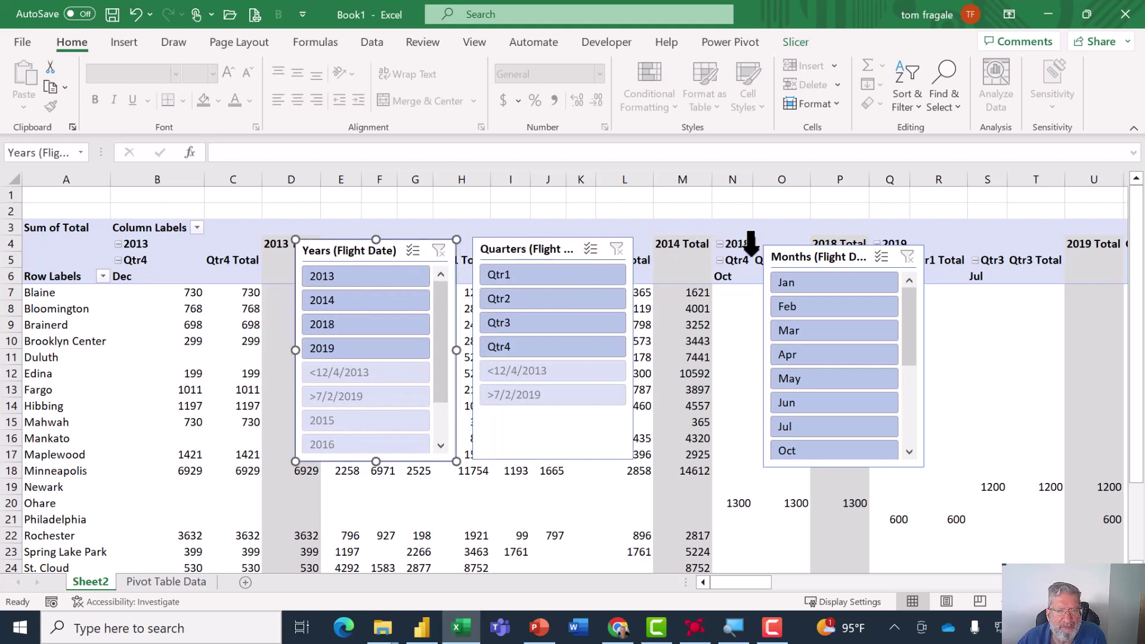
{"action": "left_click_drag", "start_coordinate": [584, 245], "coordinate": [692, 256]}
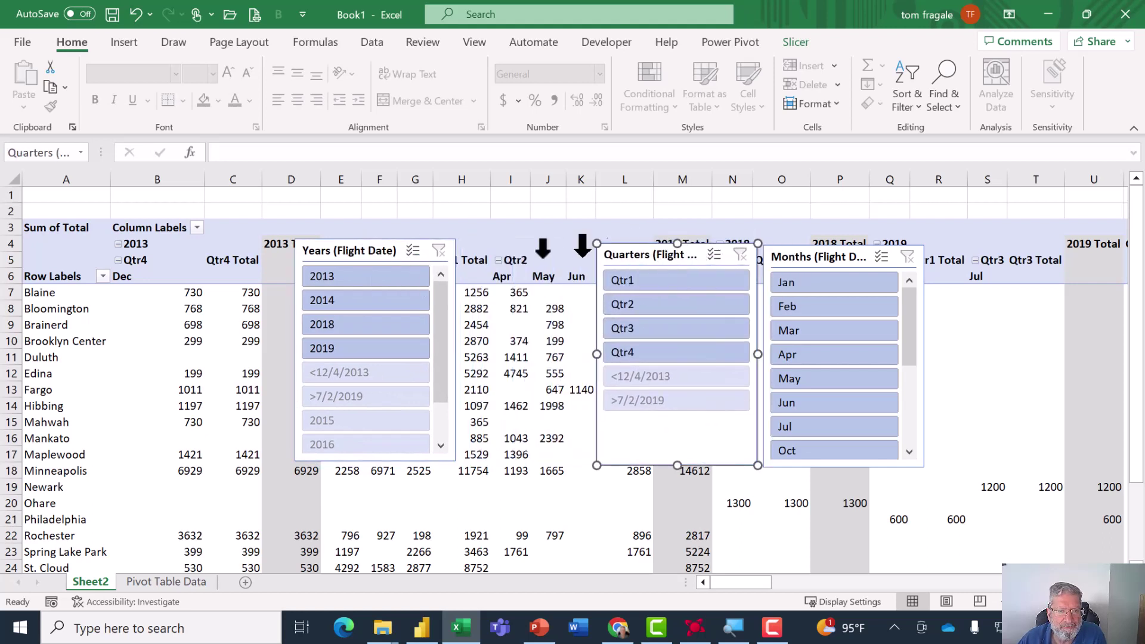
{"action": "left_click_drag", "start_coordinate": [391, 248], "coordinate": [534, 255]}
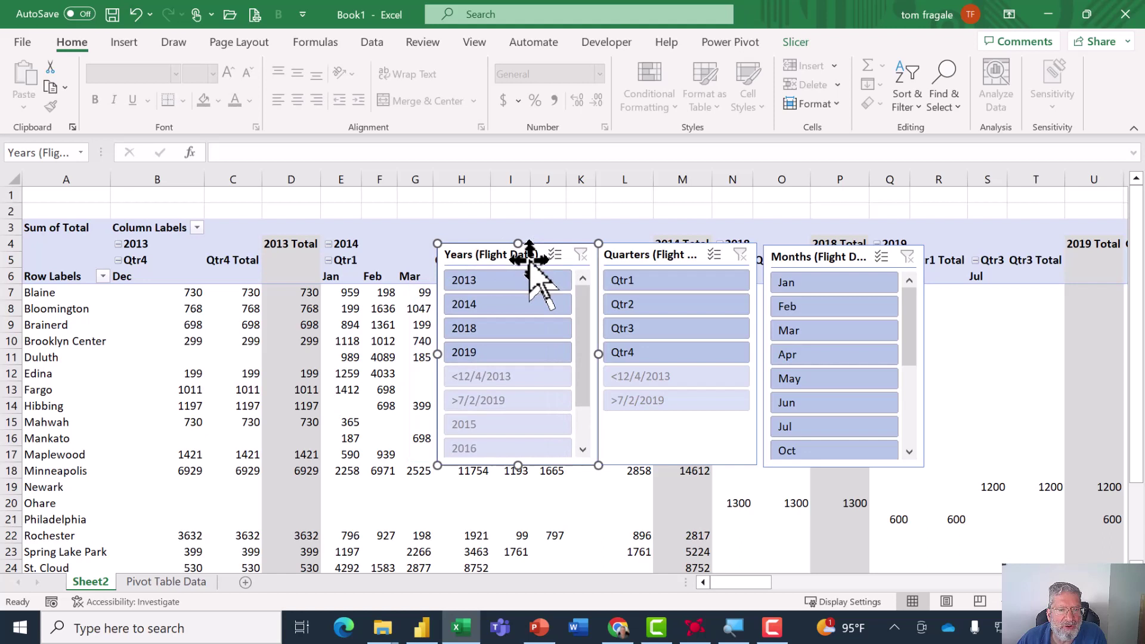
- Filter the pivot to 2014 and months Feb, Apr and May using Multi-Select
{"action": "left_click", "coordinate": [487, 325]}
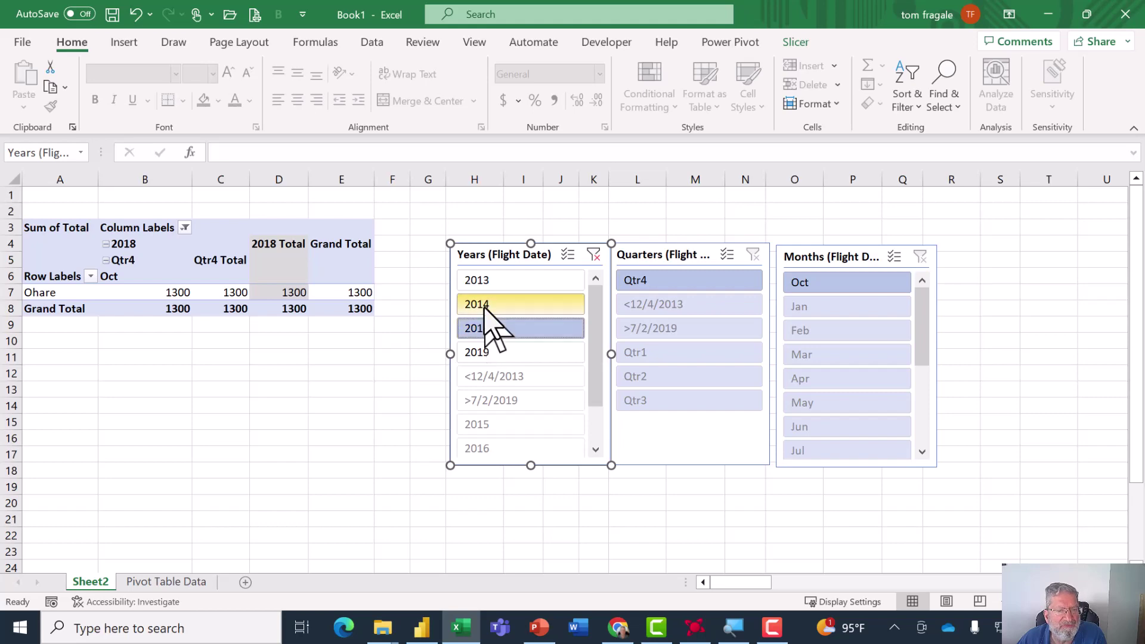
{"action": "left_click", "coordinate": [484, 306]}
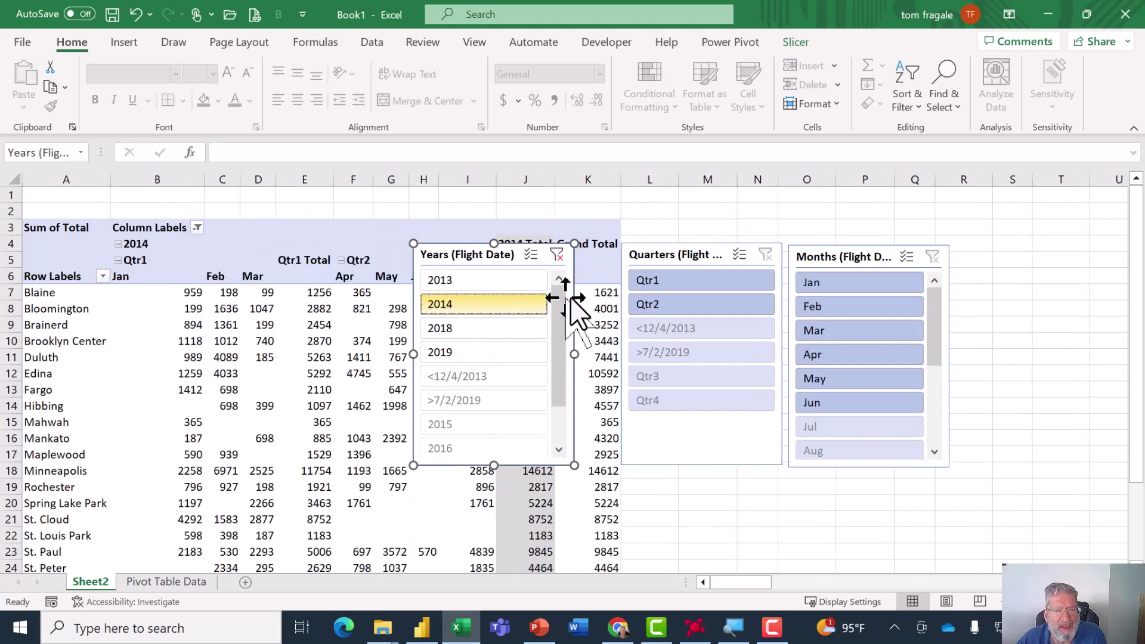
{"action": "left_click", "coordinate": [818, 305]}
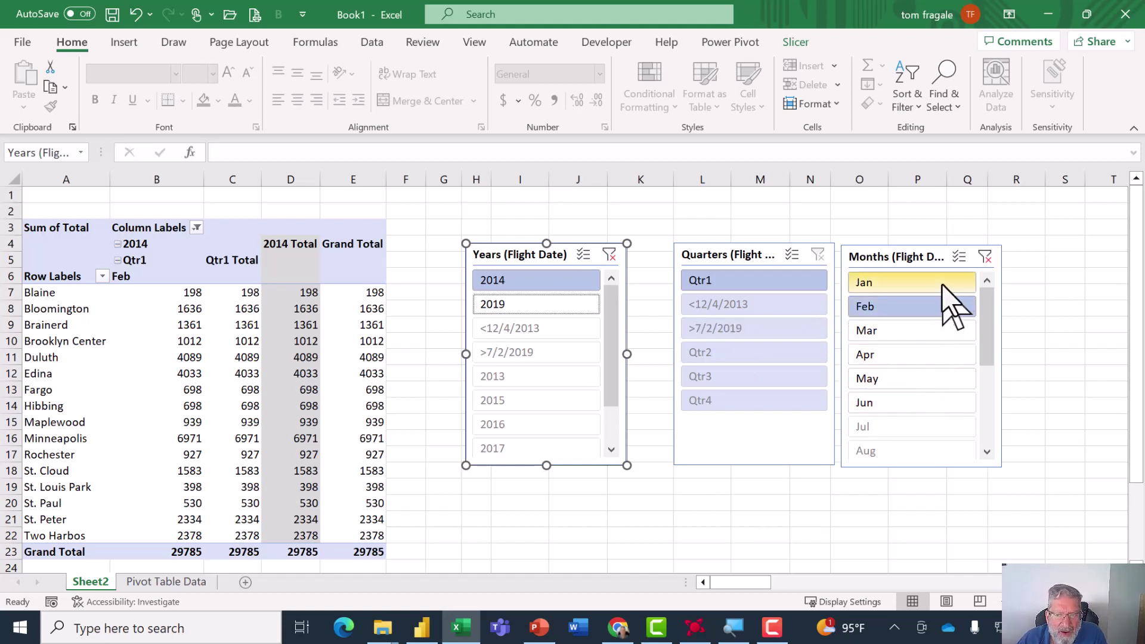
{"action": "left_click", "coordinate": [959, 259]}
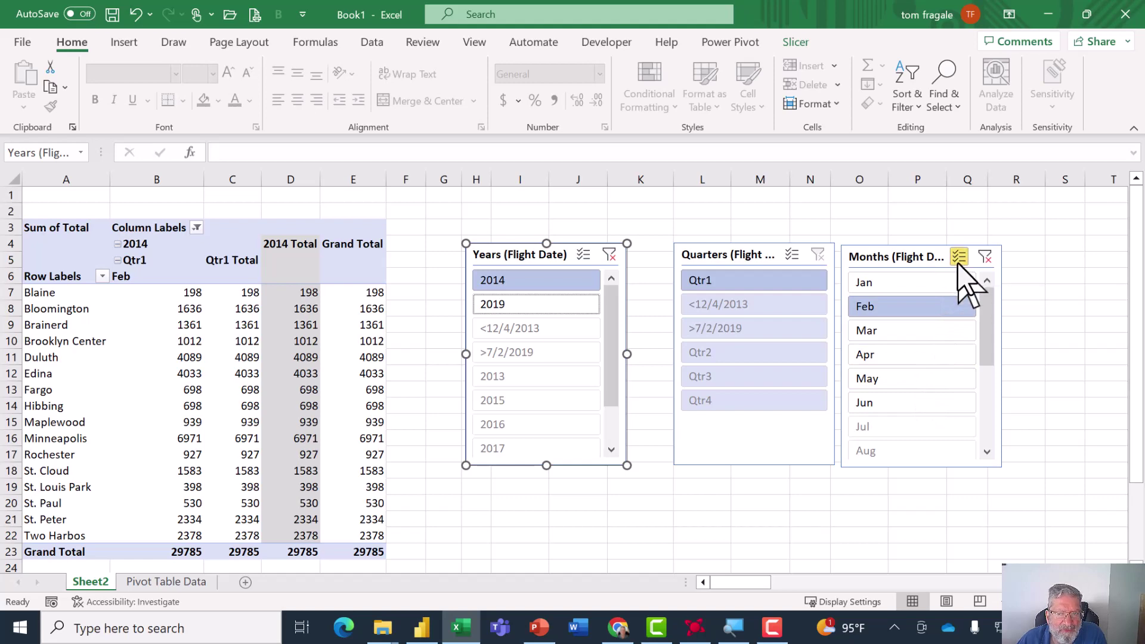
{"action": "left_click", "coordinate": [899, 360]}
{"action": "left_click", "coordinate": [892, 380]}
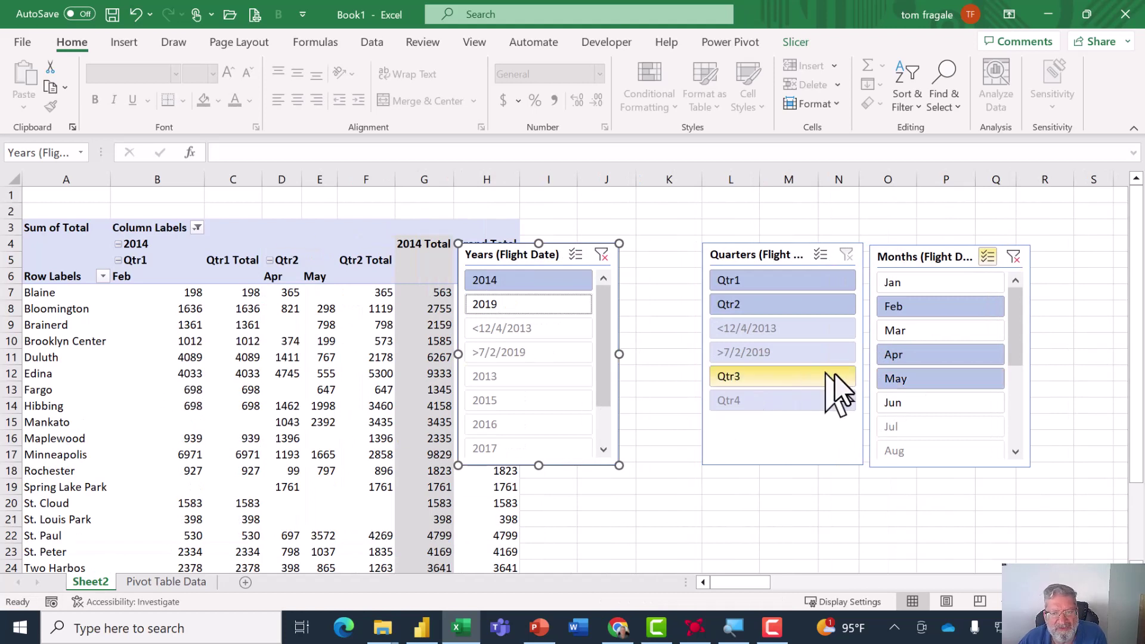
- Shift the Years and Quarters slicers slightly left over the pivot table
{"action": "left_click", "coordinate": [326, 388]}
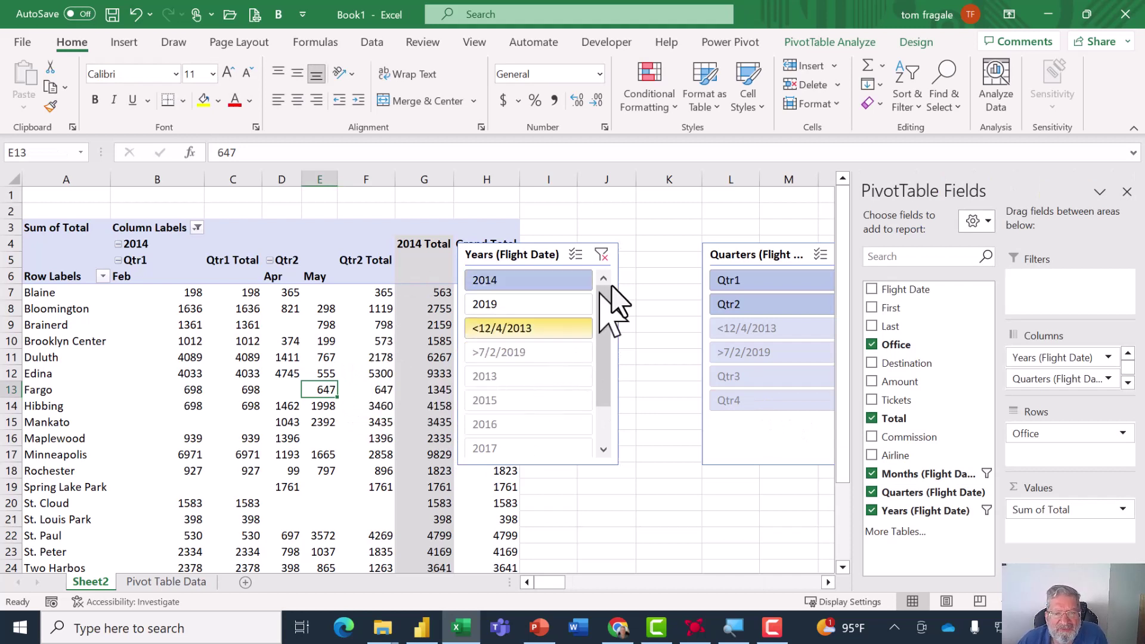
{"action": "left_click_drag", "start_coordinate": [537, 253], "coordinate": [488, 249]}
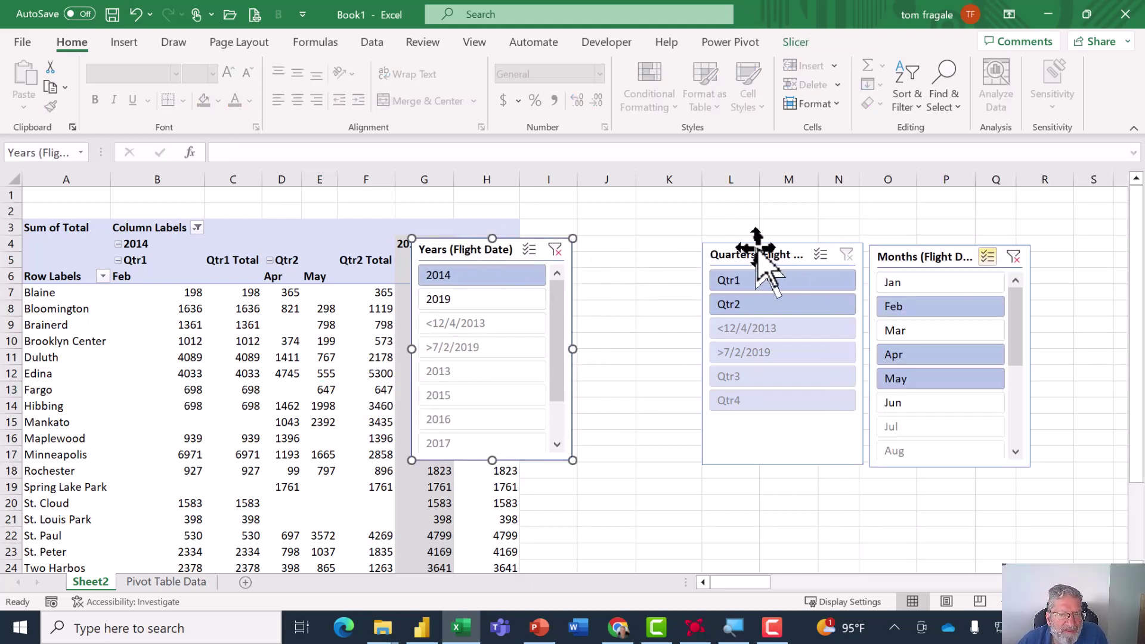
{"action": "left_click_drag", "start_coordinate": [759, 255], "coordinate": [716, 255]}
{"action": "left_click", "coordinate": [327, 311]}
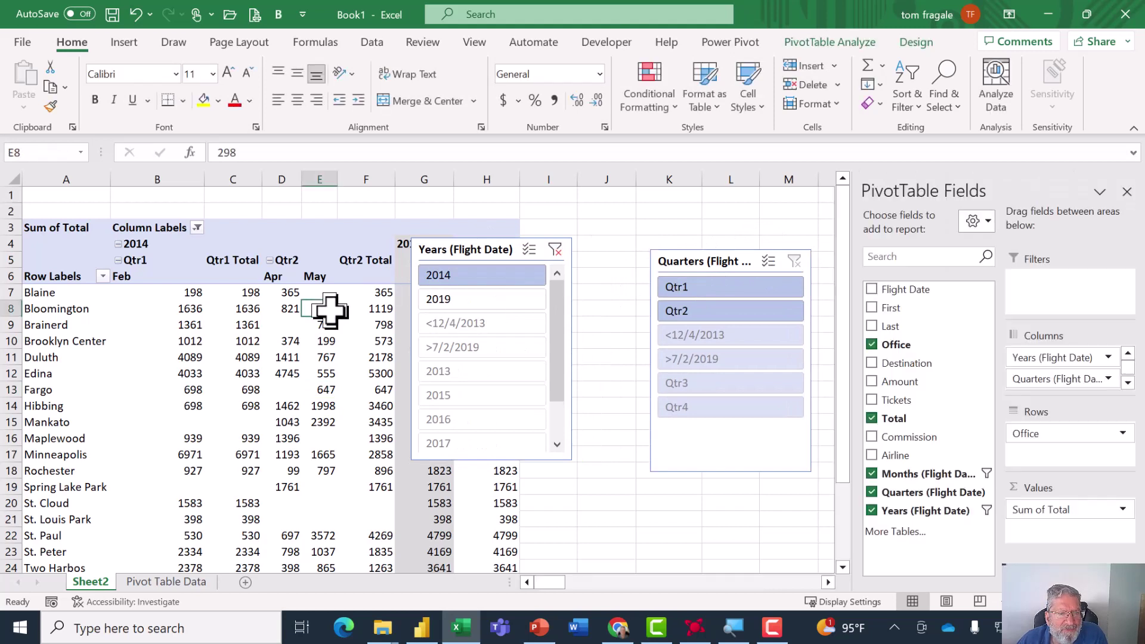
- Regroup Flight Date from the 2014 header by Months, Quarters and Years, restoring all years
{"action": "right_click", "coordinate": [130, 245]}
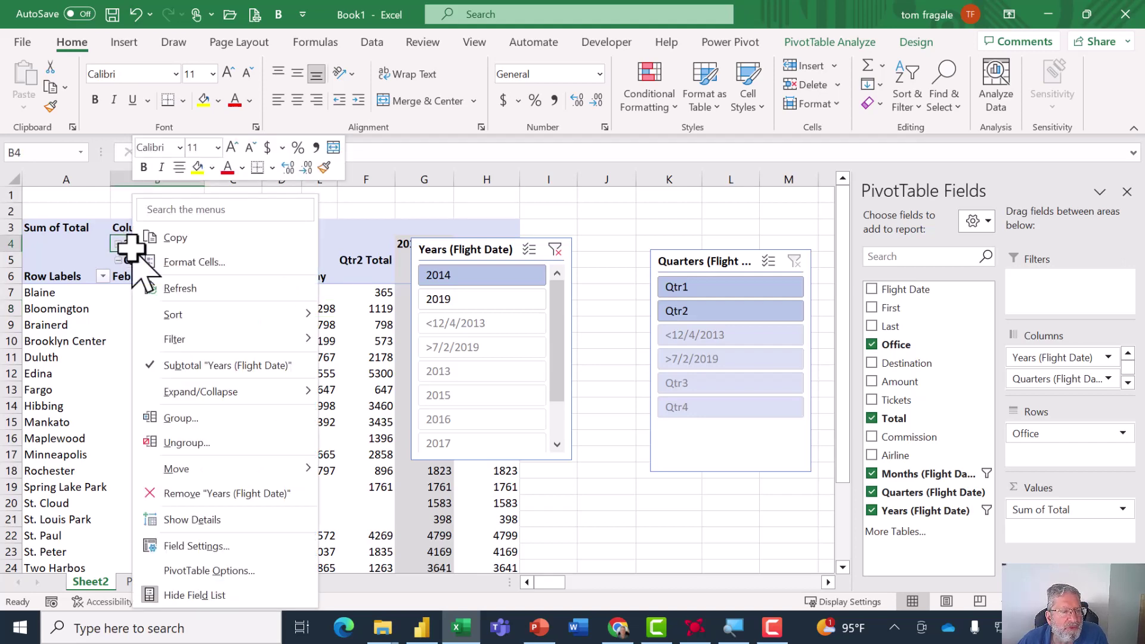
{"action": "left_click", "coordinate": [183, 419]}
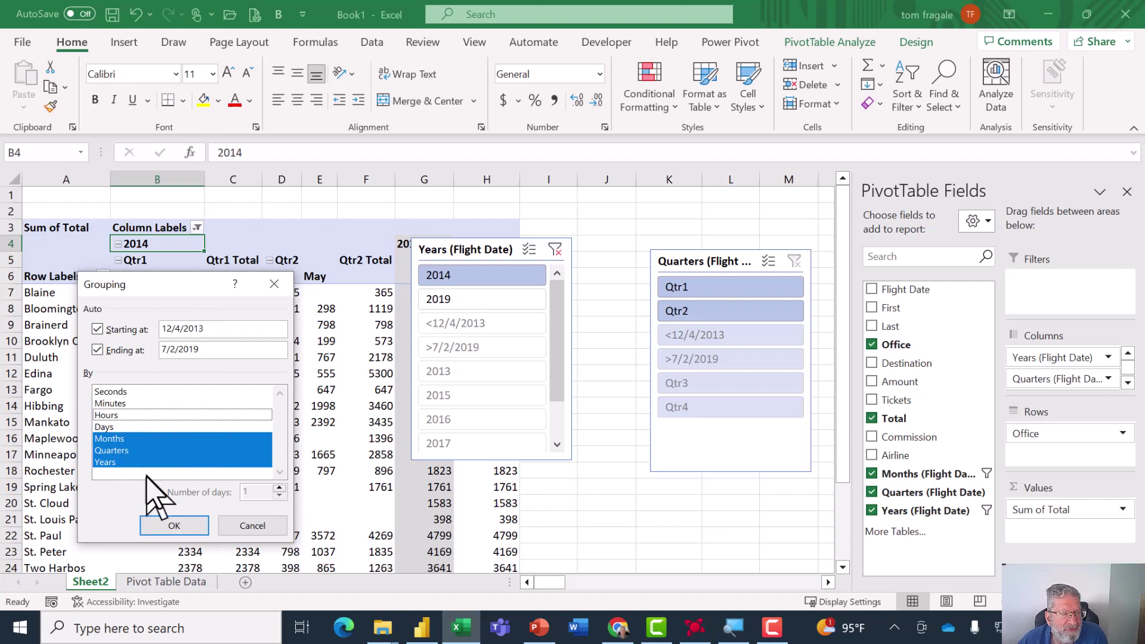
{"action": "left_click", "coordinate": [173, 526]}
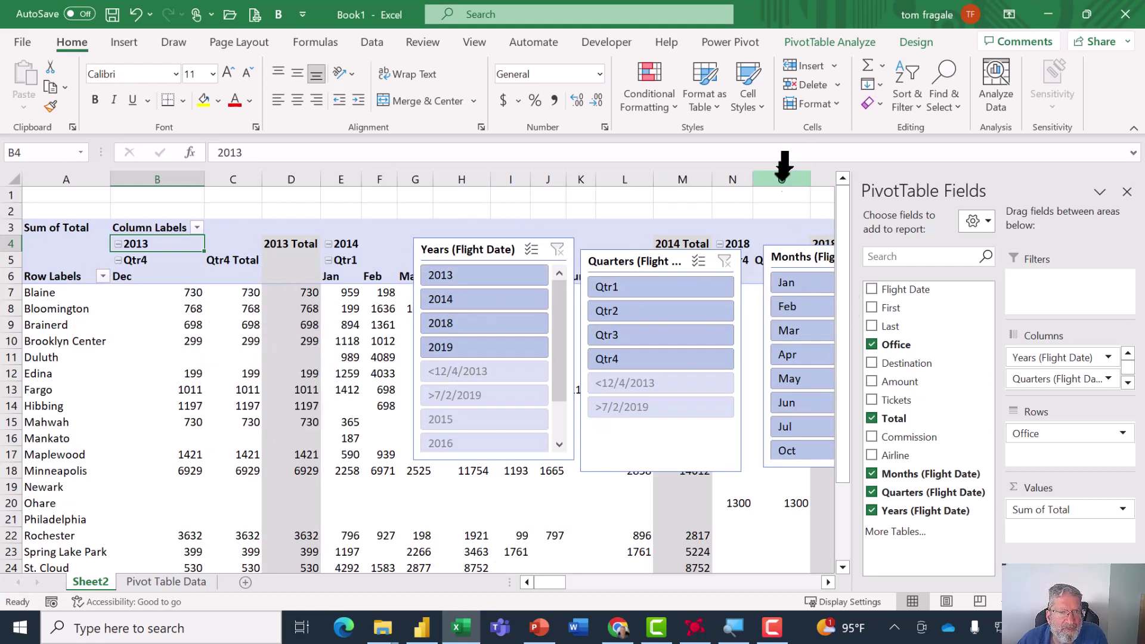
- Nudge the Years, Quarters and Months slicers up-left so they sit snugly side by side
{"action": "left_click", "coordinate": [815, 46]}
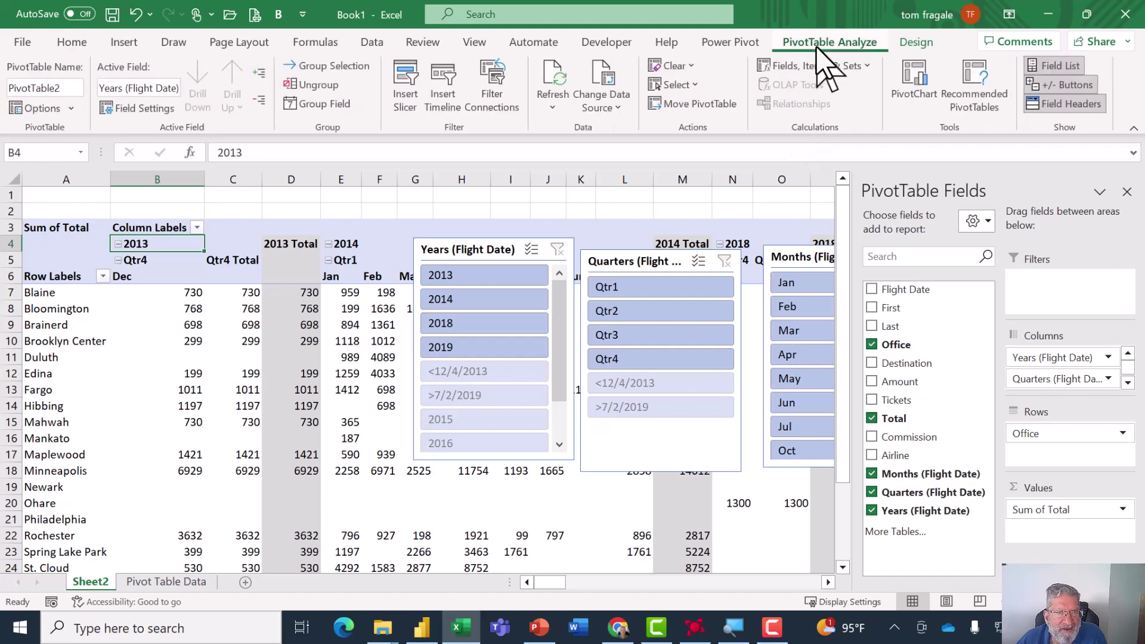
{"action": "left_click", "coordinate": [395, 87]}
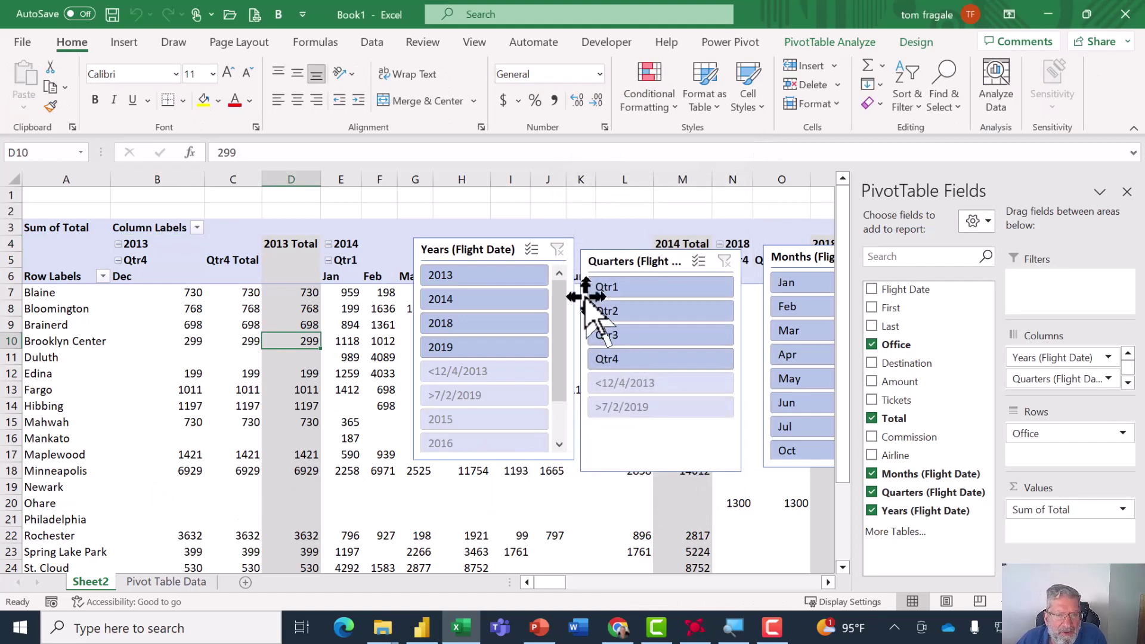
{"action": "left_click_drag", "start_coordinate": [482, 251], "coordinate": [472, 248]}
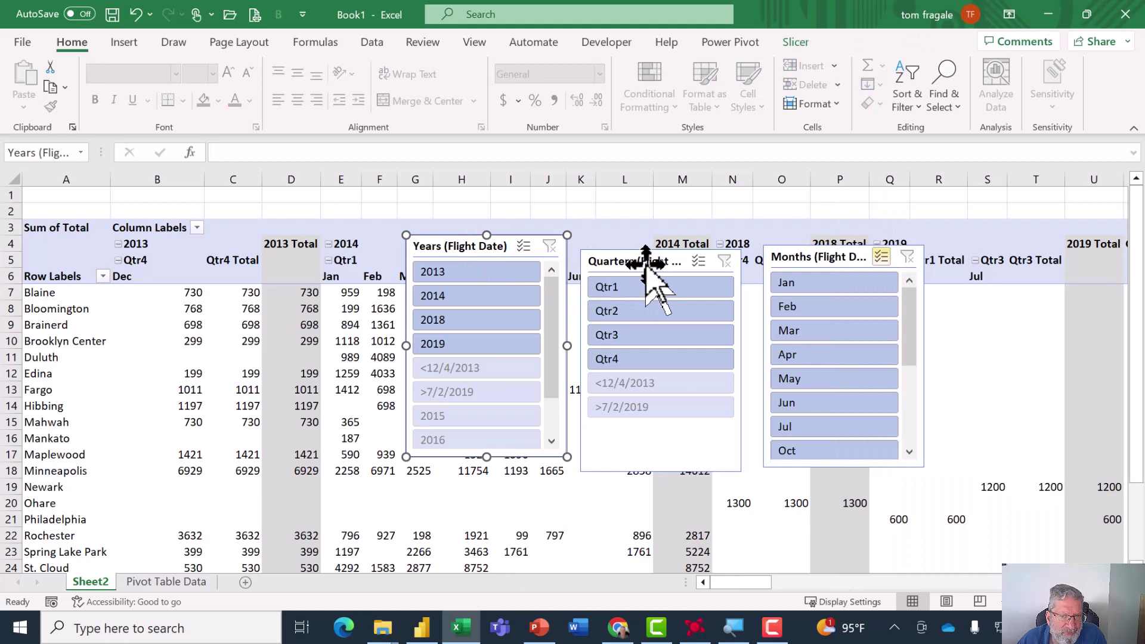
{"action": "left_click_drag", "start_coordinate": [653, 262], "coordinate": [636, 248]}
{"action": "left_click_drag", "start_coordinate": [799, 249], "coordinate": [773, 240]}
{"action": "left_click", "coordinate": [249, 360]}
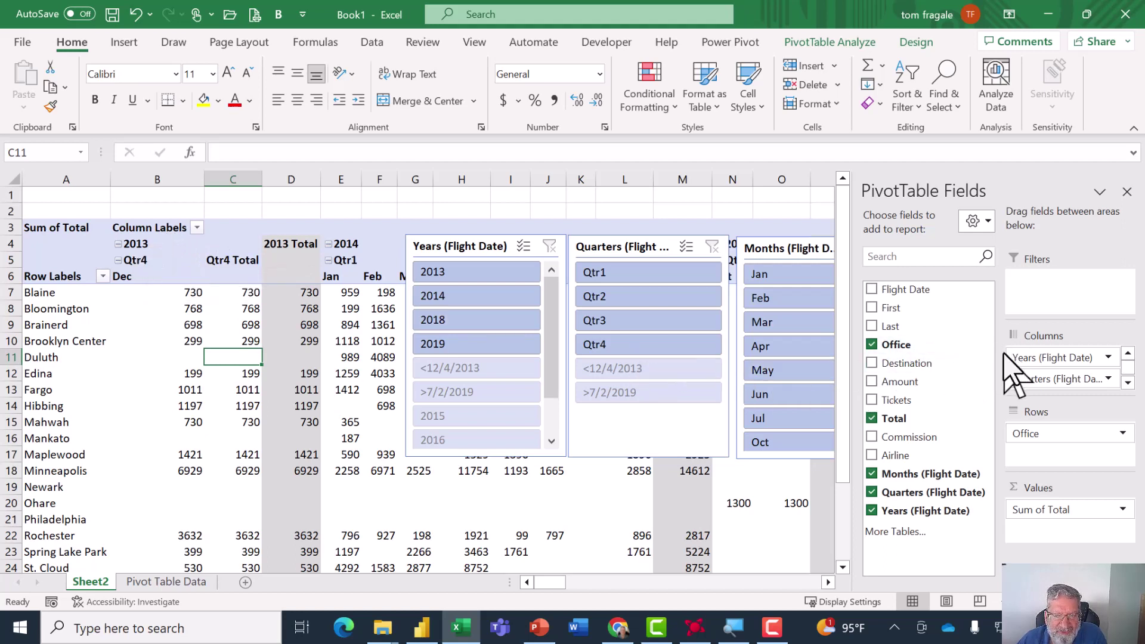
- Delete the Years, Quarters and Months slicers from the sheet
{"action": "left_click_drag", "start_coordinate": [945, 473], "coordinate": [1022, 361]}
{"action": "left_click", "coordinate": [480, 248]}
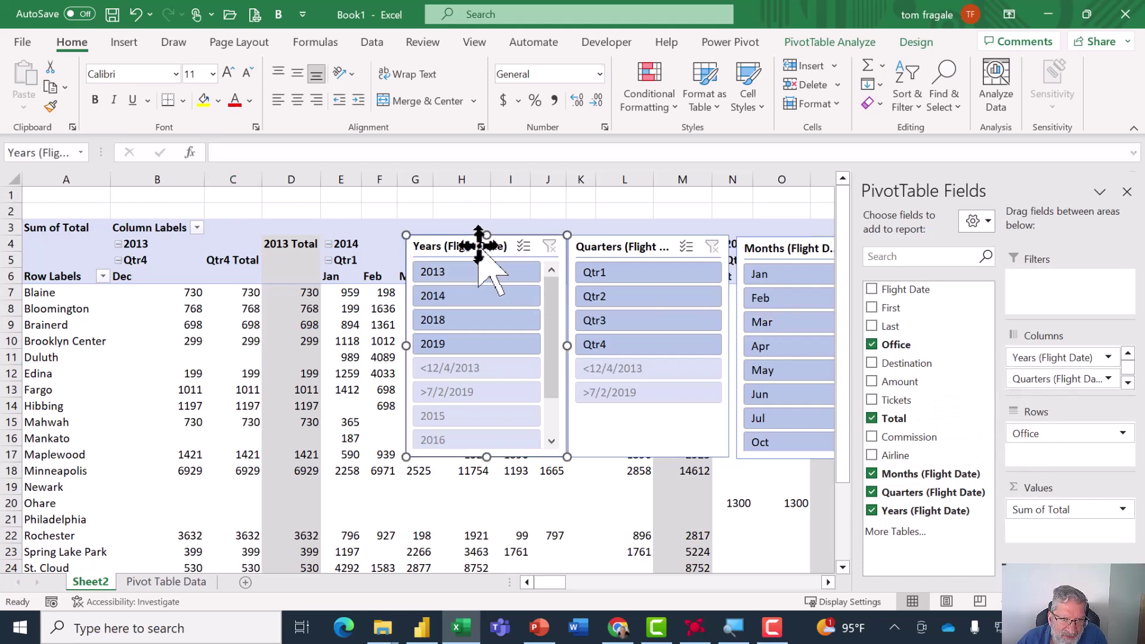
{"action": "key", "text": "Delete"}
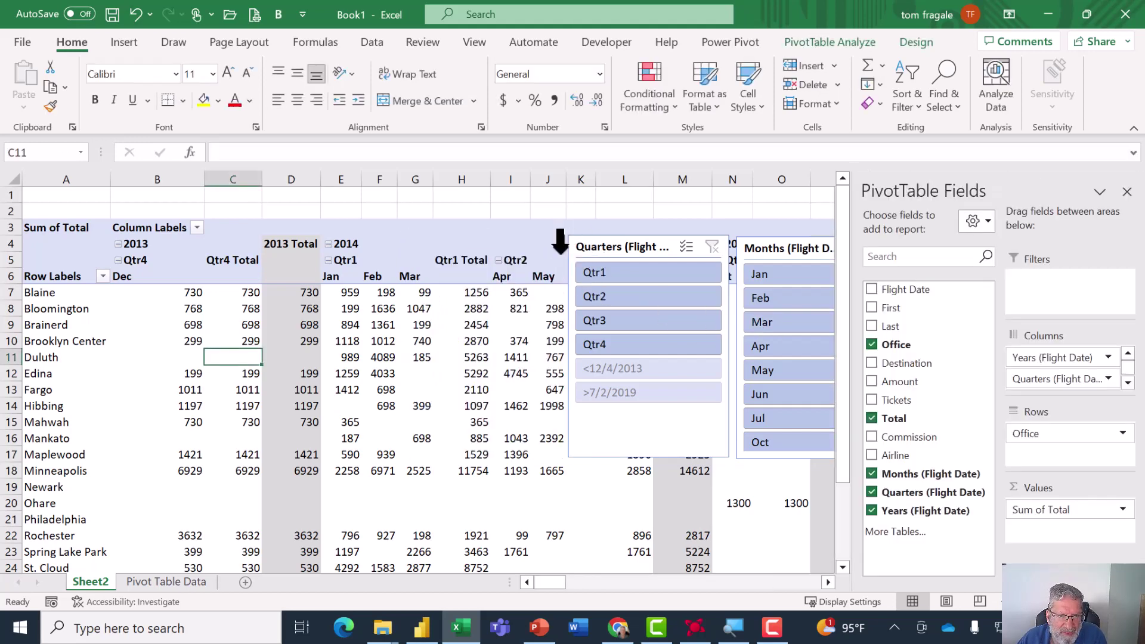
{"action": "left_click", "coordinate": [626, 248]}
{"action": "key", "text": "Delete"}
{"action": "left_click", "coordinate": [756, 249]}
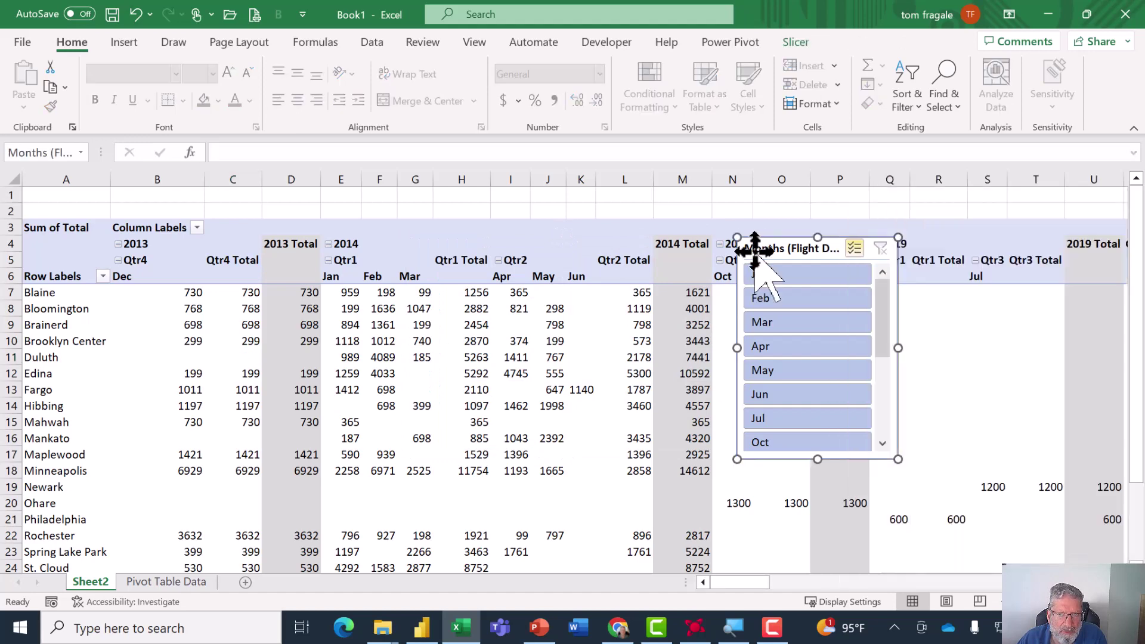
{"action": "key", "text": "Delete"}
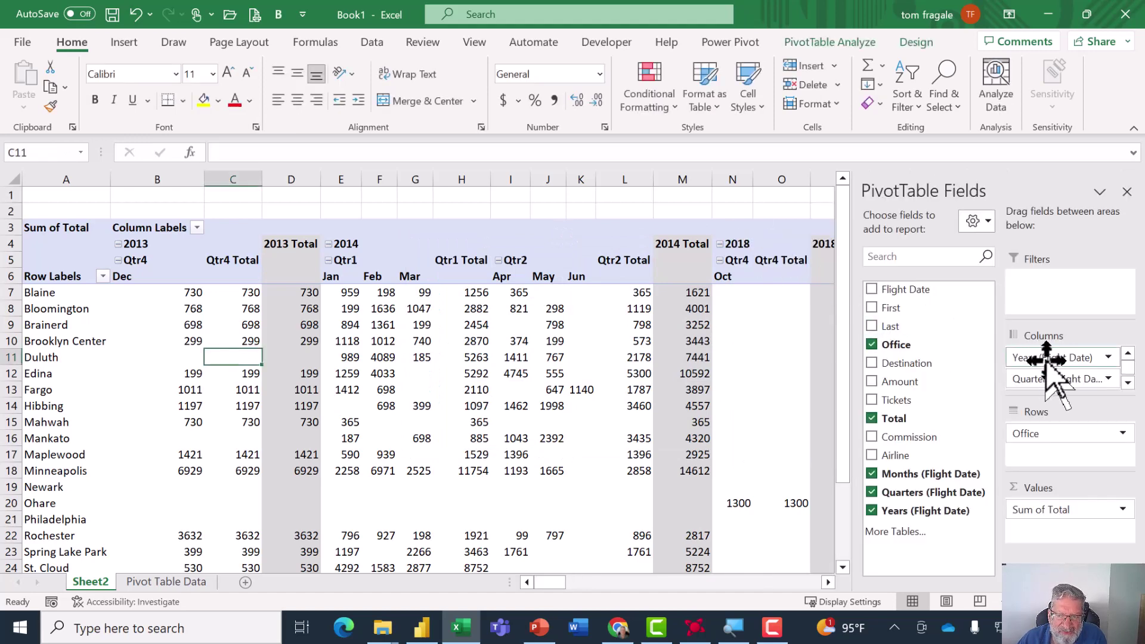
- Remove Years, Quarters and Months (Flight Date) from Columns and put Airline there instead
{"action": "left_click_drag", "start_coordinate": [1067, 357], "coordinate": [984, 386]}
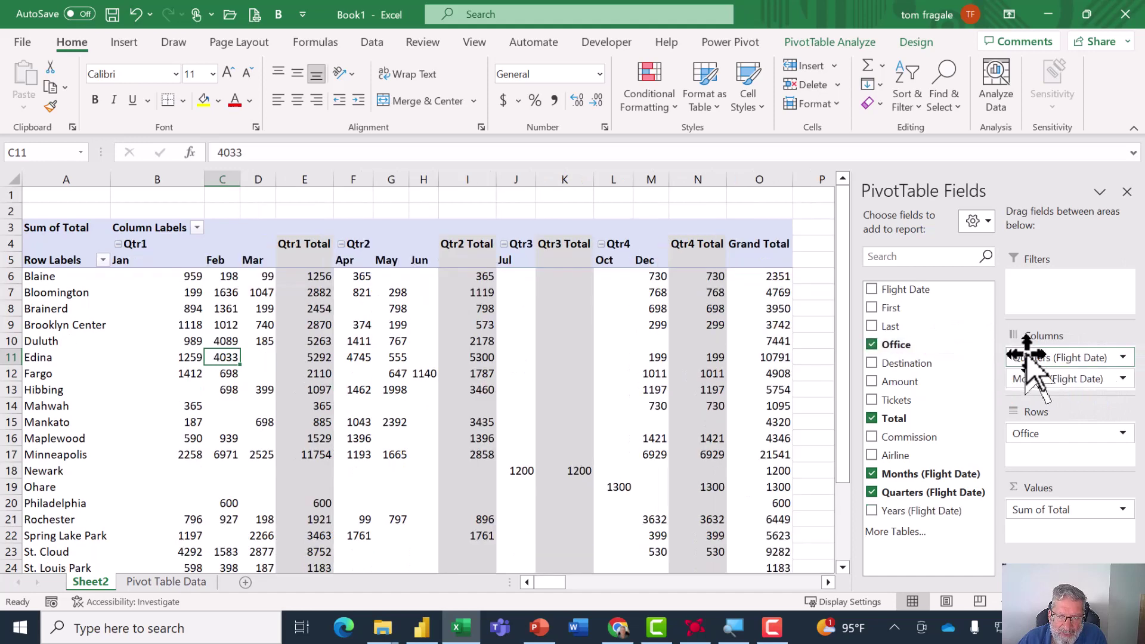
{"action": "left_click_drag", "start_coordinate": [1060, 359], "coordinate": [971, 346]}
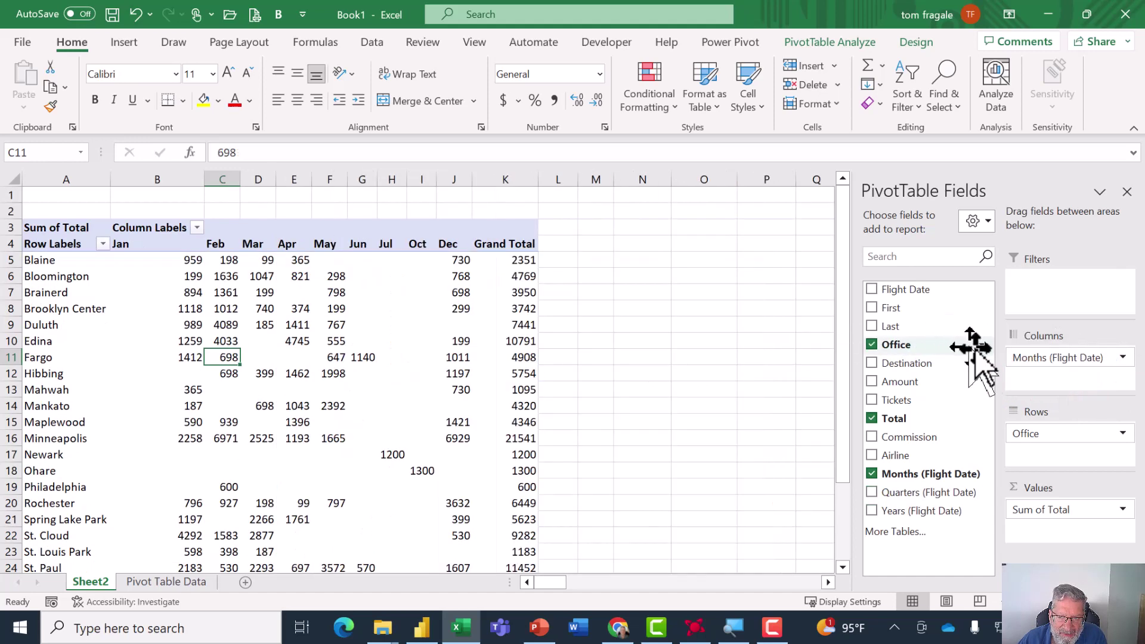
{"action": "left_click_drag", "start_coordinate": [1047, 357], "coordinate": [967, 358]}
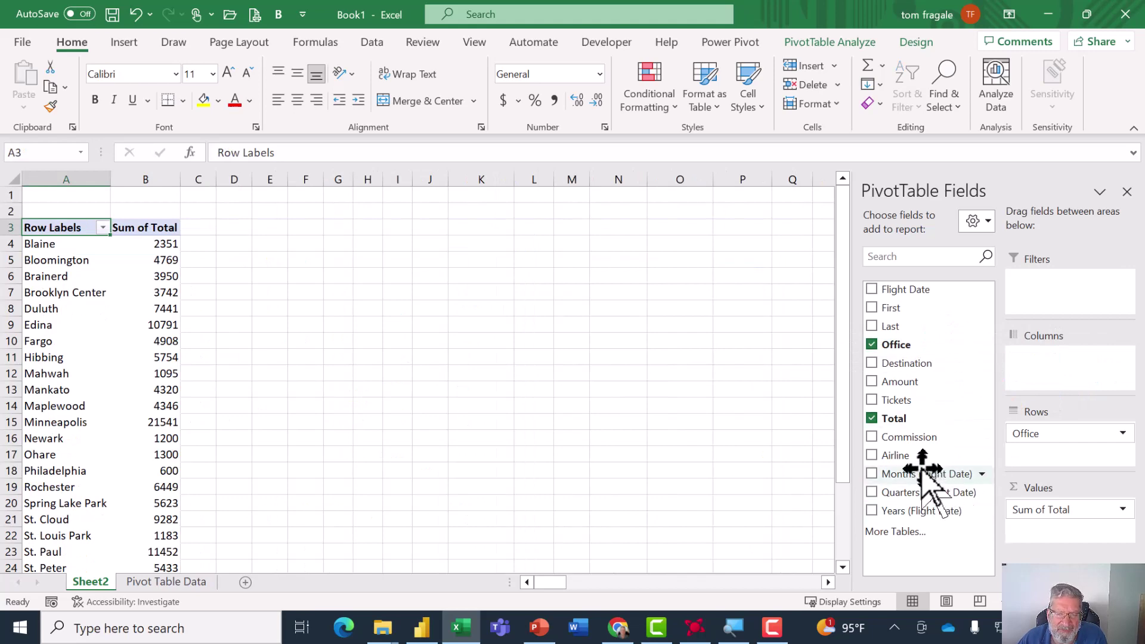
{"action": "left_click_drag", "start_coordinate": [900, 455], "coordinate": [1044, 385]}
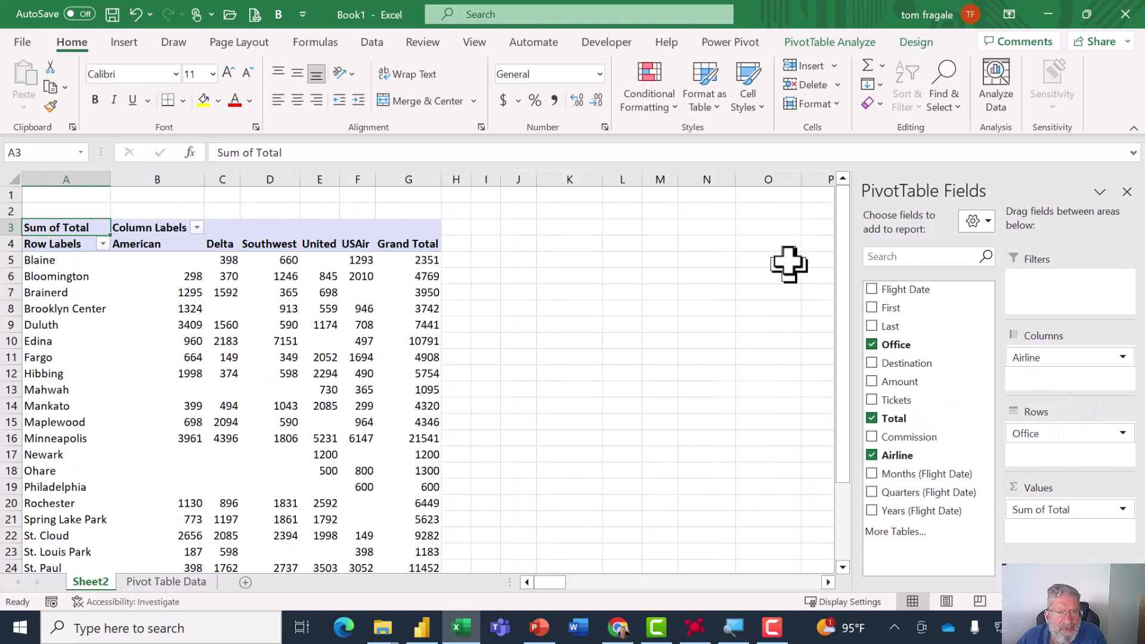
- Bring up the PivotTable Analyze tools and the Insert Slicer field list
{"action": "left_click", "coordinate": [825, 43]}
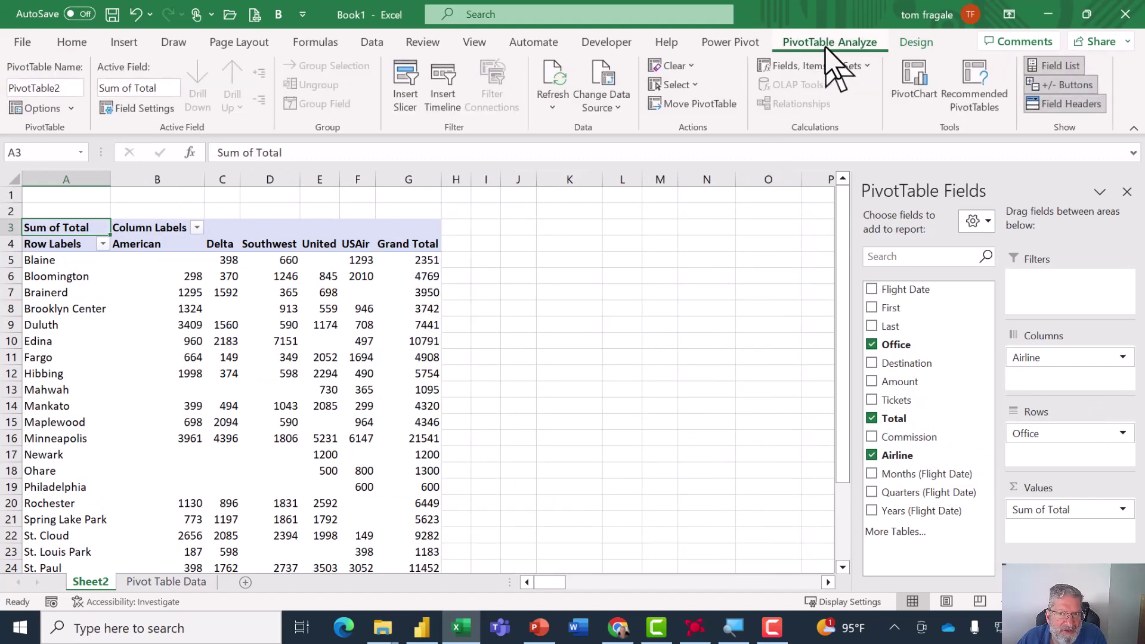
{"action": "left_click", "coordinate": [404, 99]}
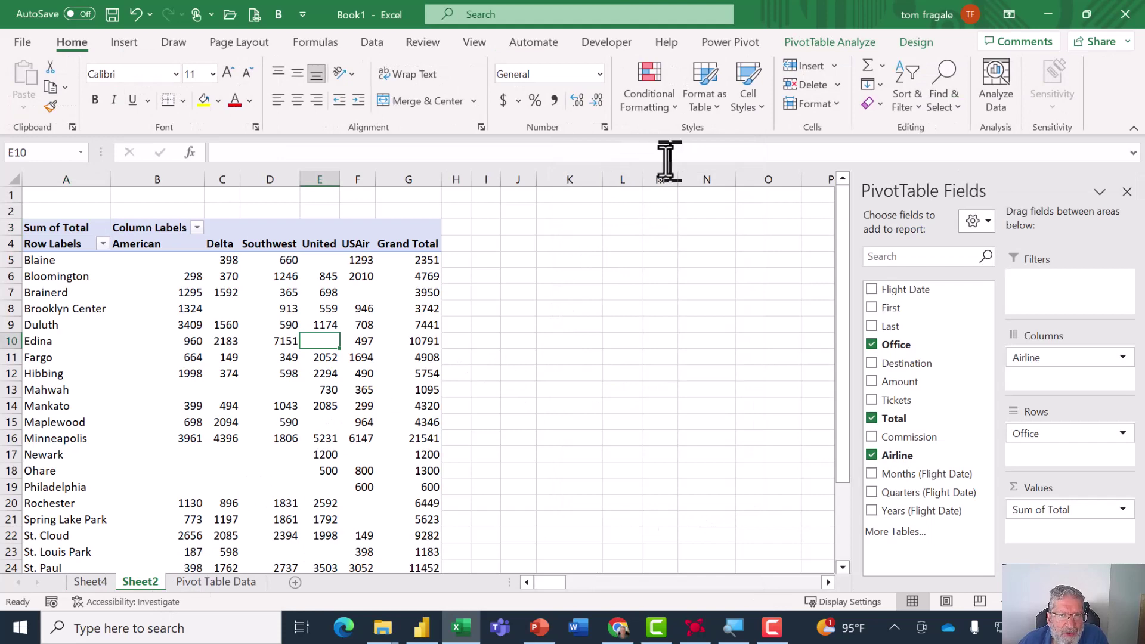
- Insert a Flight Date timeline and place it to the right of the pivot table
{"action": "left_click", "coordinate": [833, 43]}
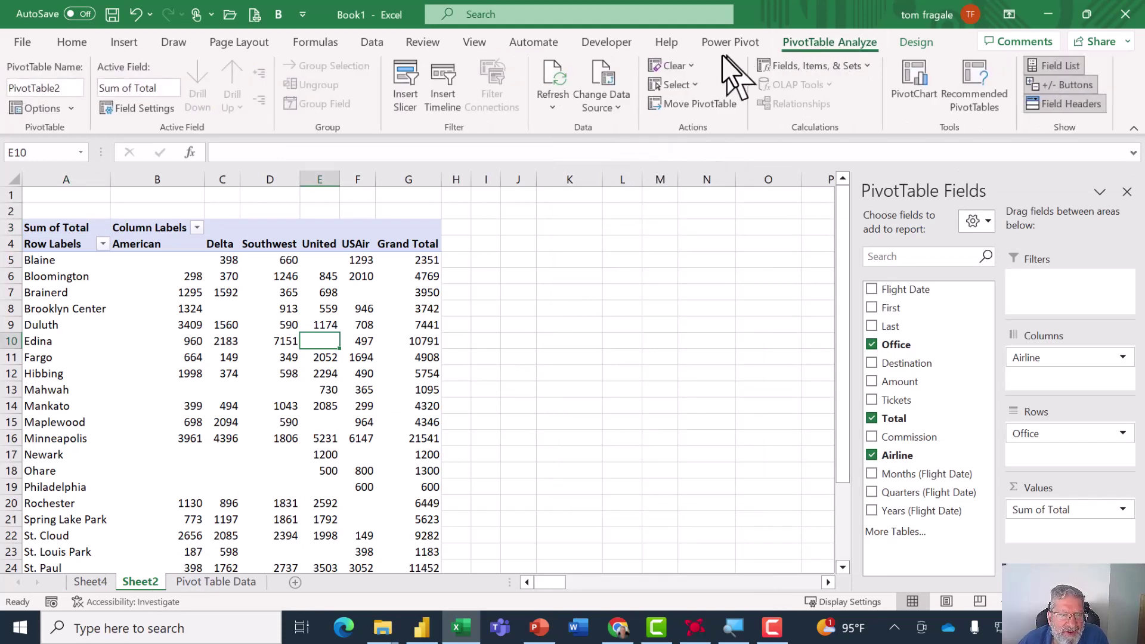
{"action": "left_click", "coordinate": [441, 91]}
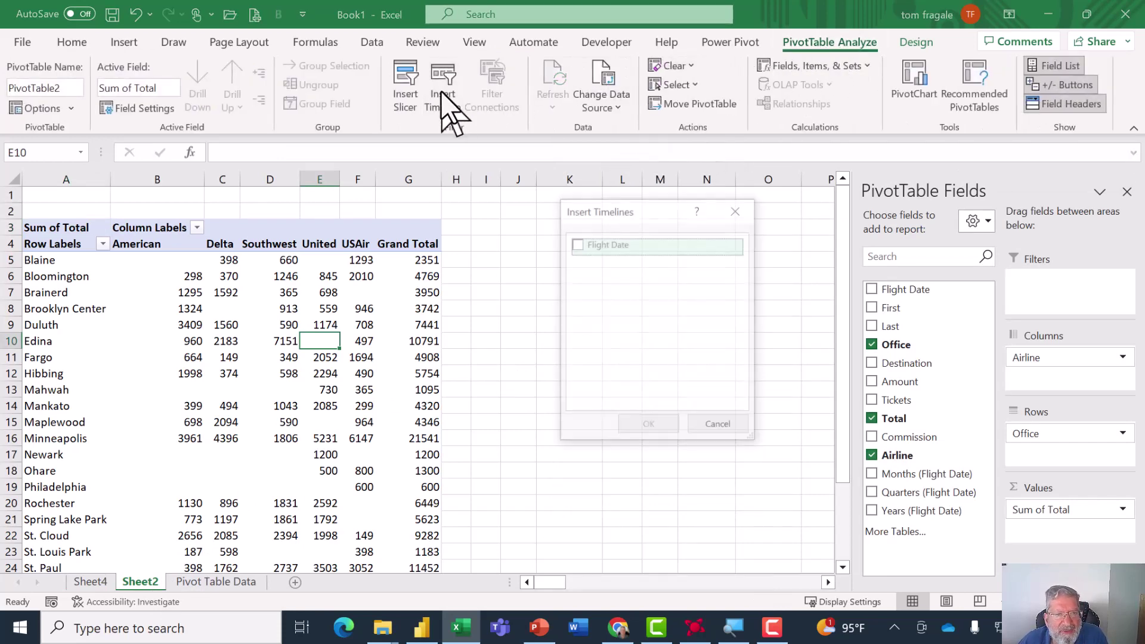
{"action": "left_click", "coordinate": [574, 244]}
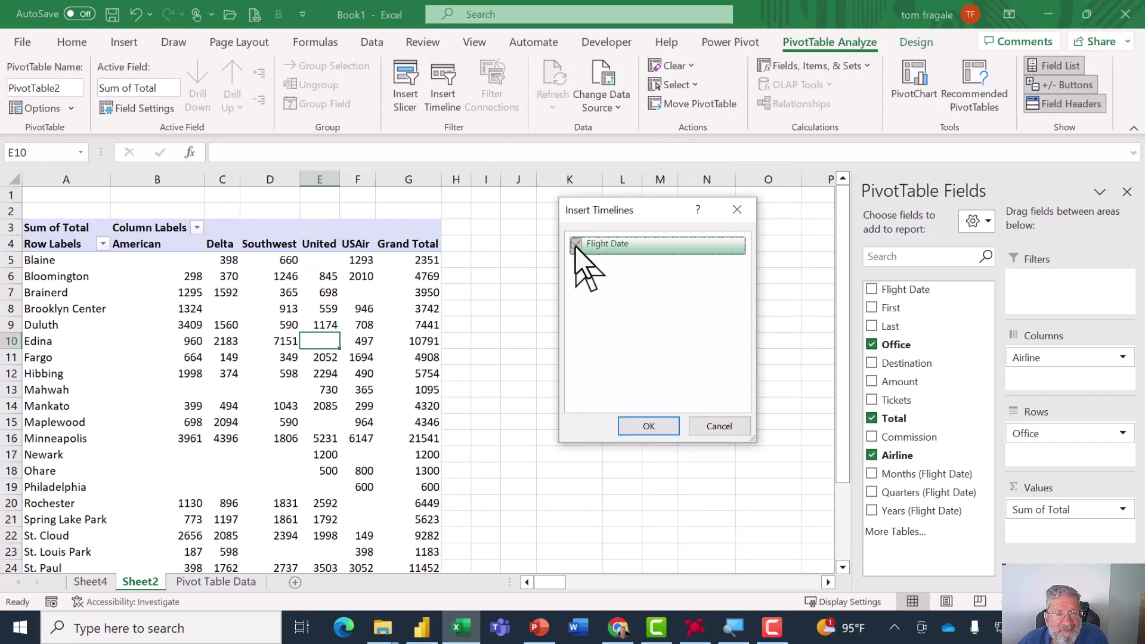
{"action": "left_click", "coordinate": [647, 425]}
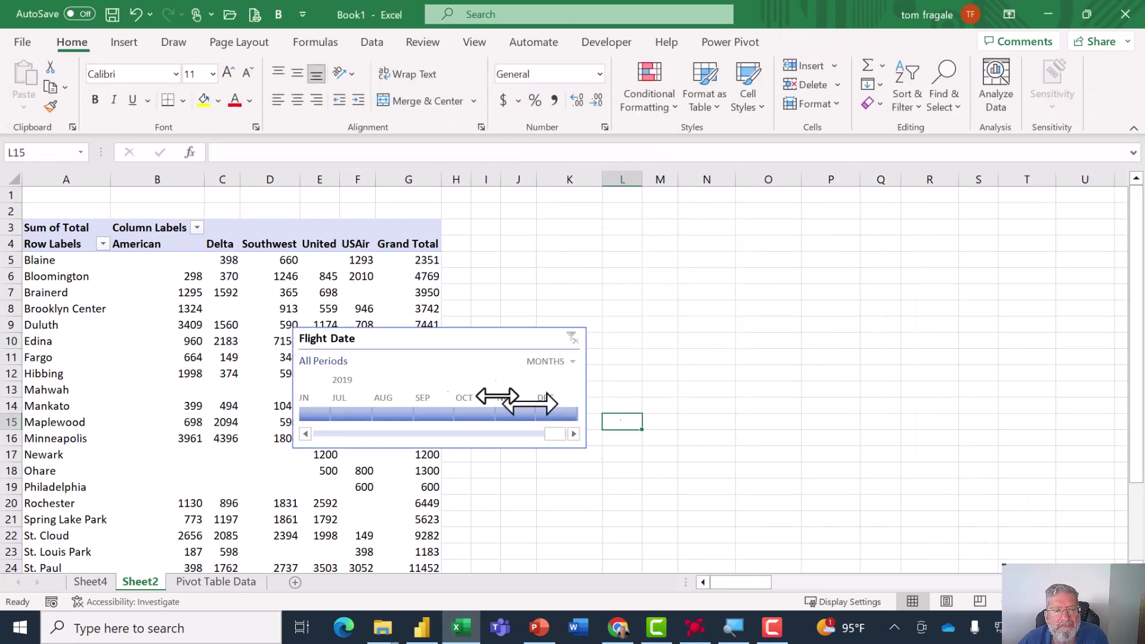
{"action": "left_click_drag", "start_coordinate": [422, 341], "coordinate": [587, 421]}
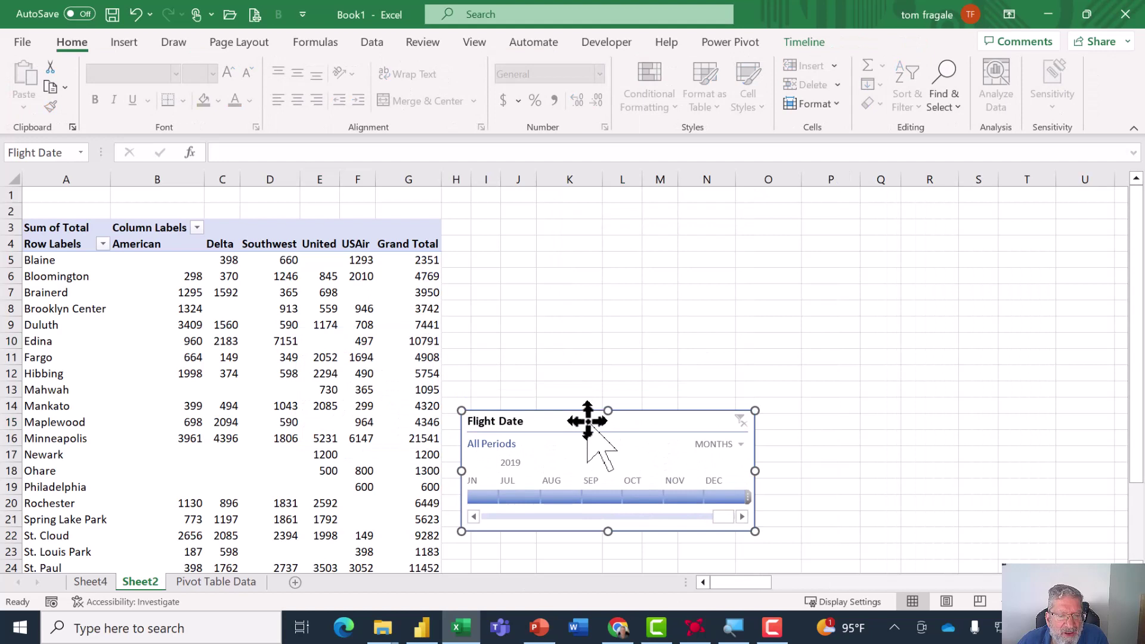
- Try the timeline's years, quarters, months and days levels, settling on YEARS, and adjust its position
{"action": "left_click", "coordinate": [739, 445]}
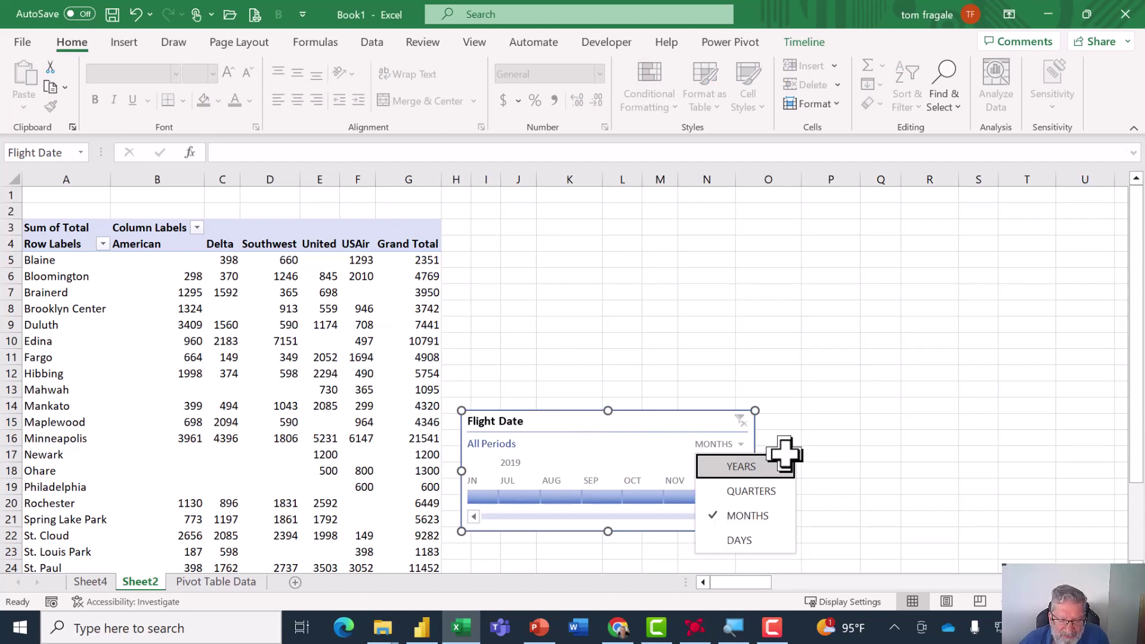
{"action": "left_click", "coordinate": [756, 467]}
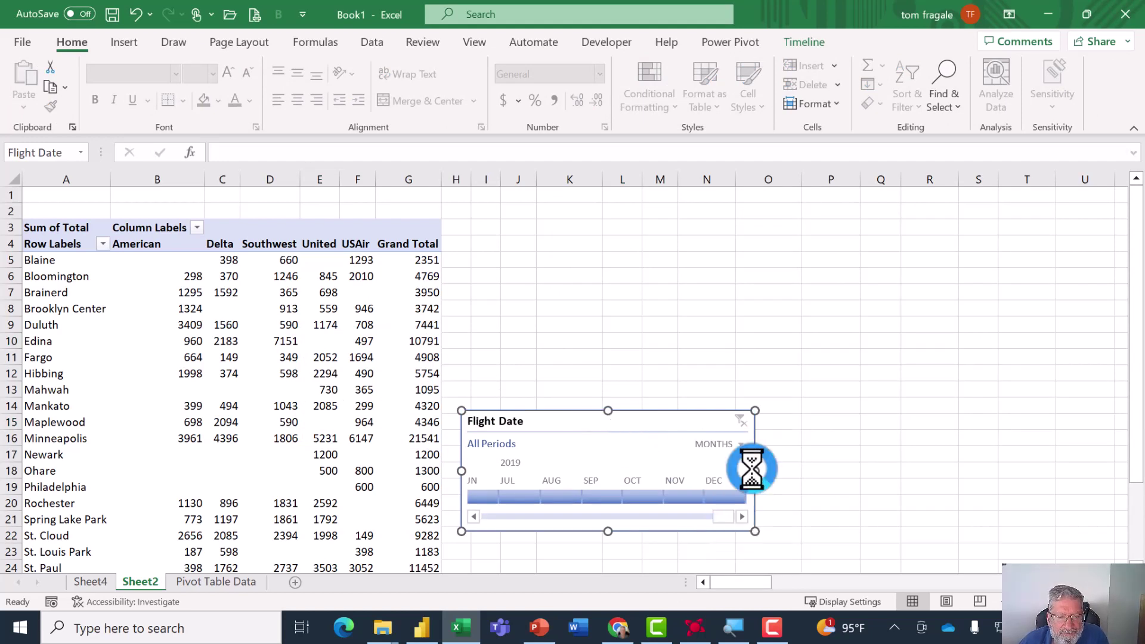
{"action": "left_click", "coordinate": [733, 445]}
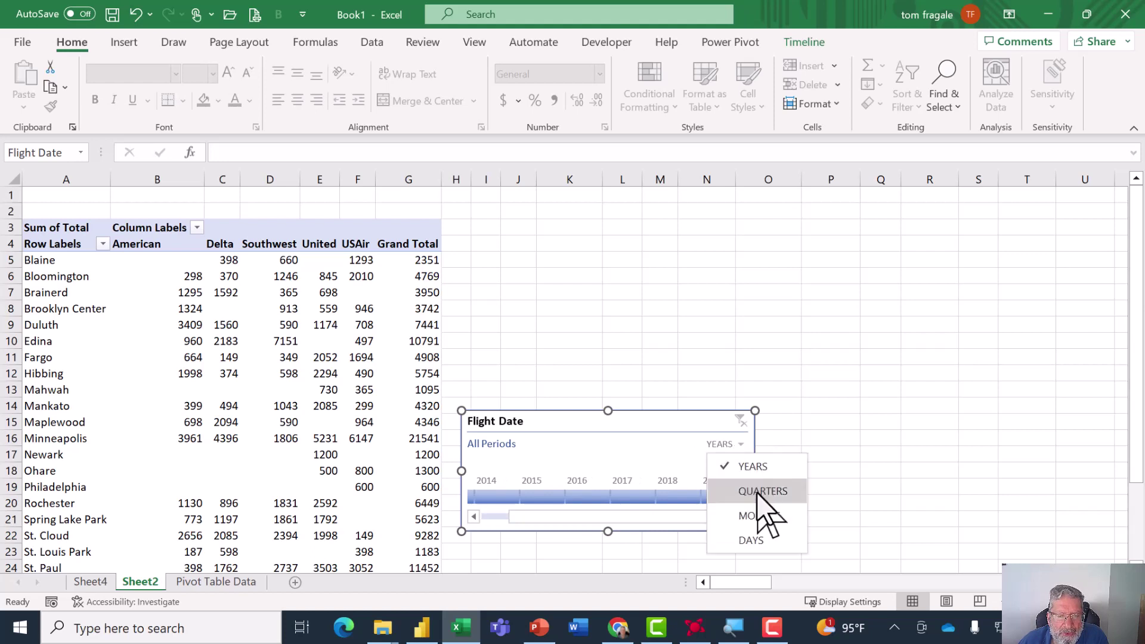
{"action": "left_click", "coordinate": [756, 492]}
{"action": "left_click", "coordinate": [733, 444]}
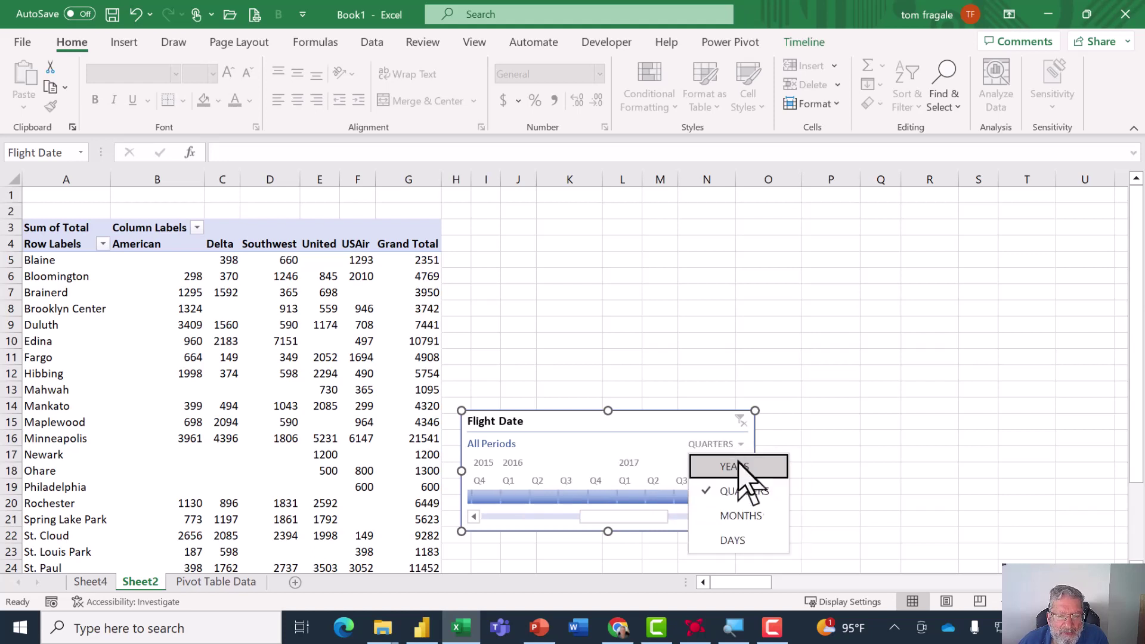
{"action": "left_click", "coordinate": [749, 513]}
{"action": "left_click", "coordinate": [731, 451]}
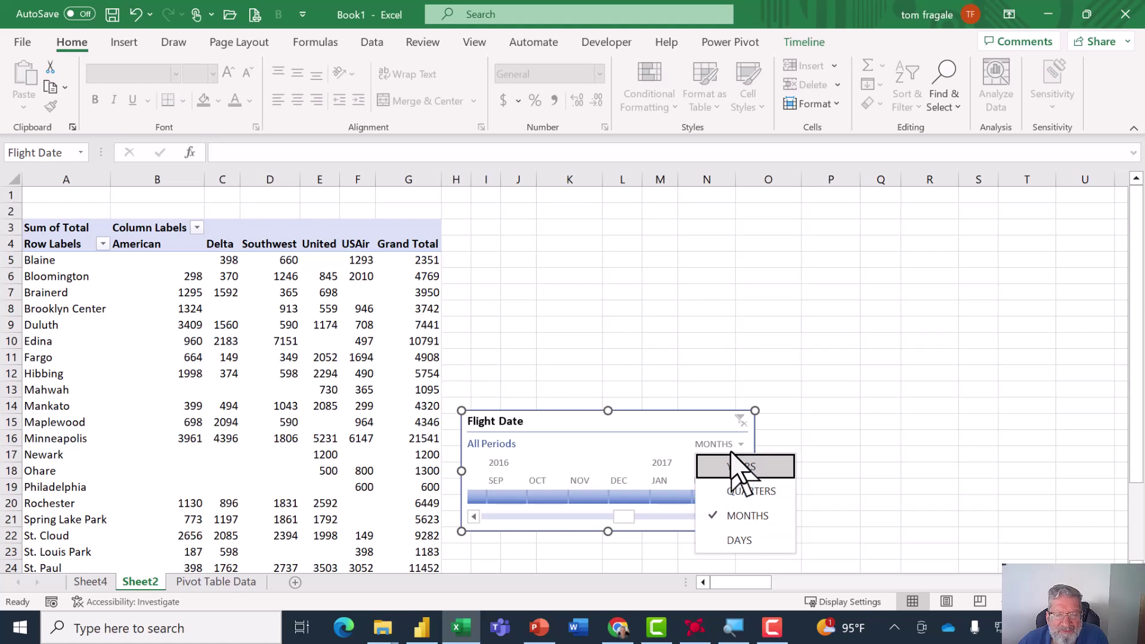
{"action": "left_click", "coordinate": [743, 538]}
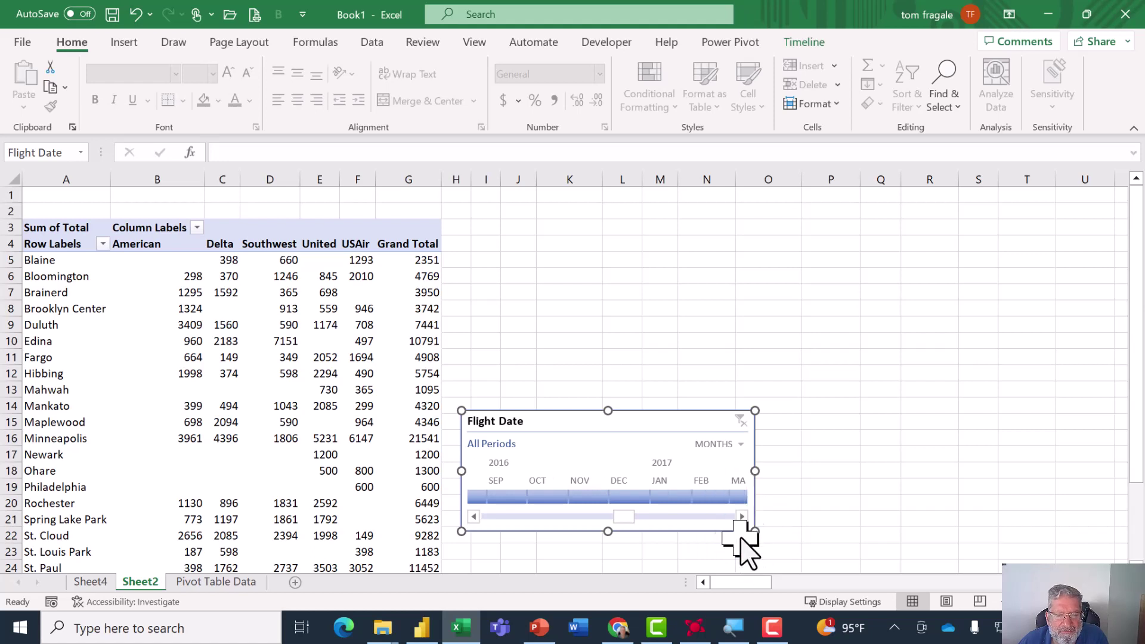
{"action": "left_click", "coordinate": [730, 443]}
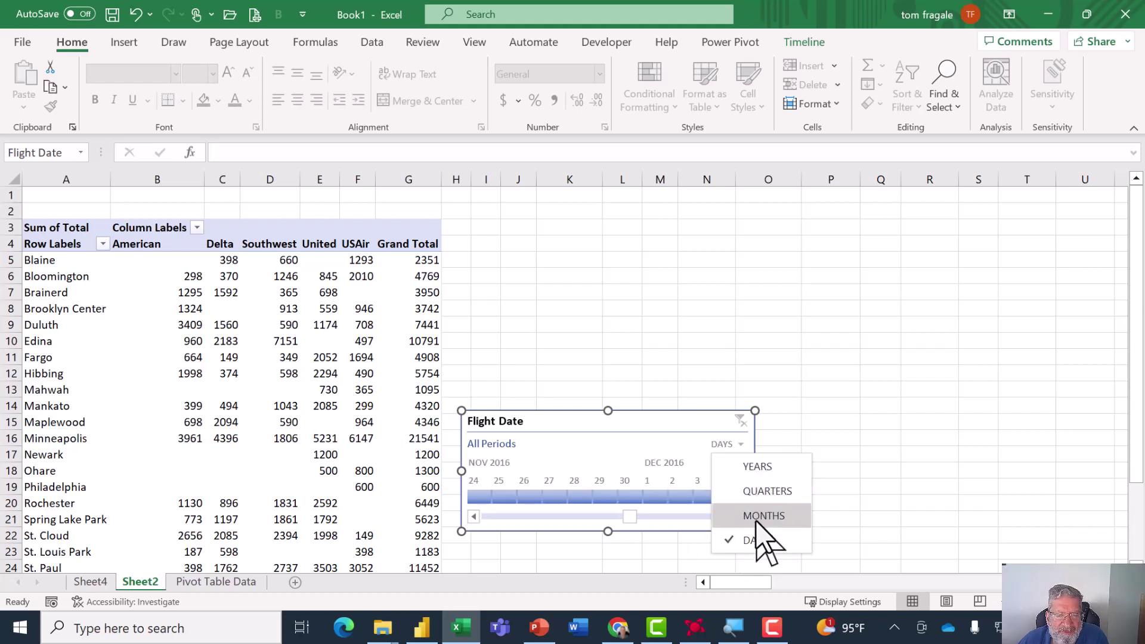
{"action": "left_click", "coordinate": [750, 467]}
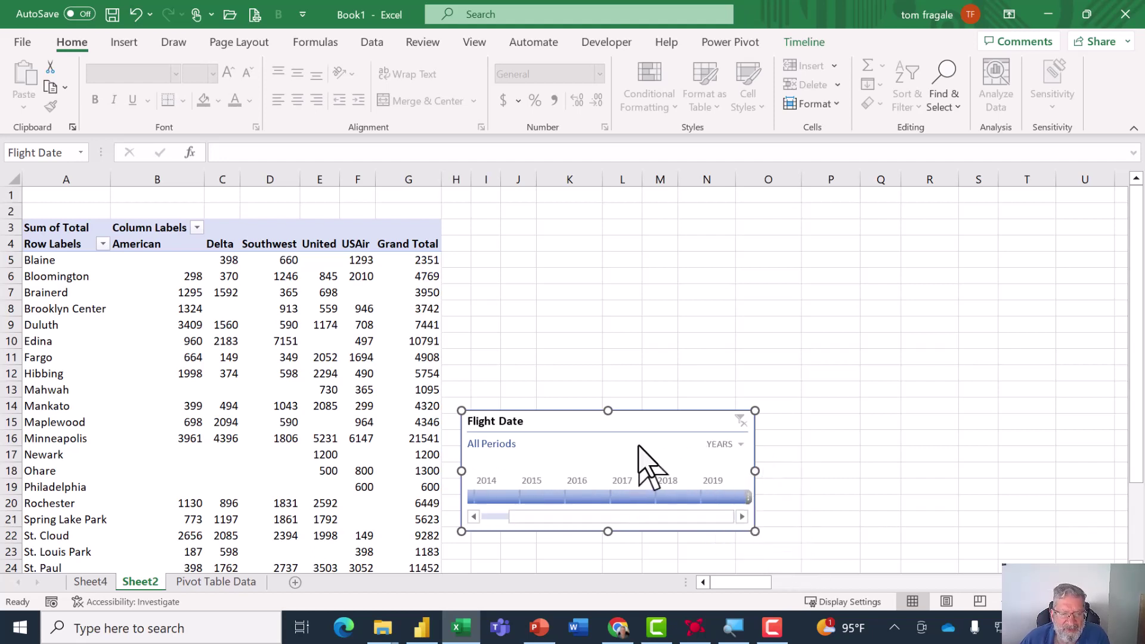
{"action": "left_click_drag", "start_coordinate": [600, 424], "coordinate": [591, 434]}
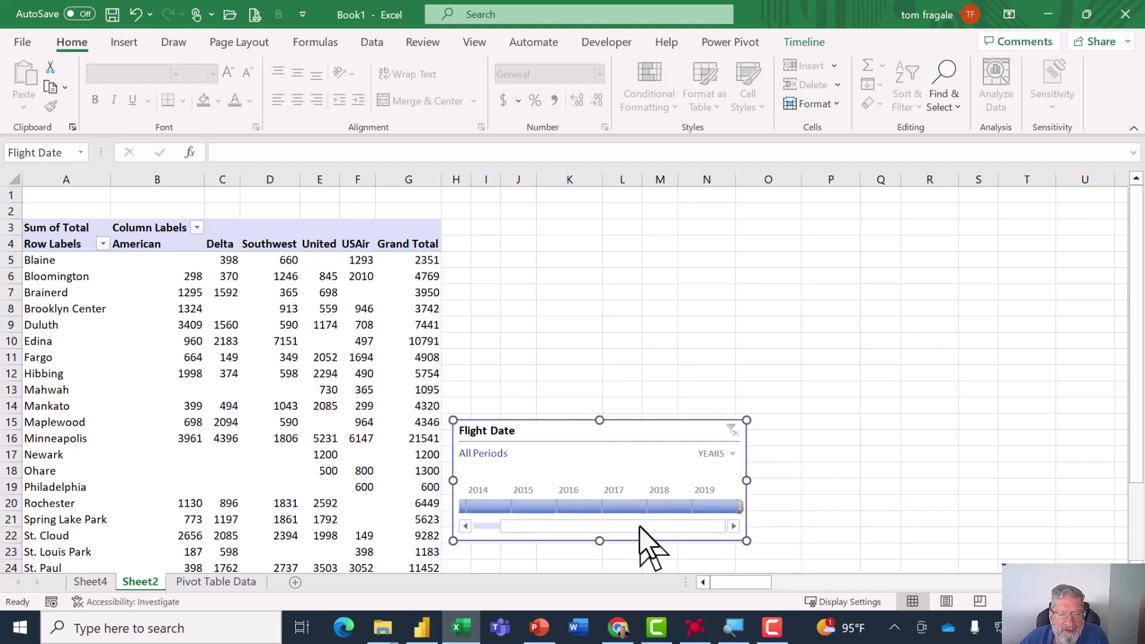
{"action": "left_click_drag", "start_coordinate": [636, 525], "coordinate": [566, 527]}
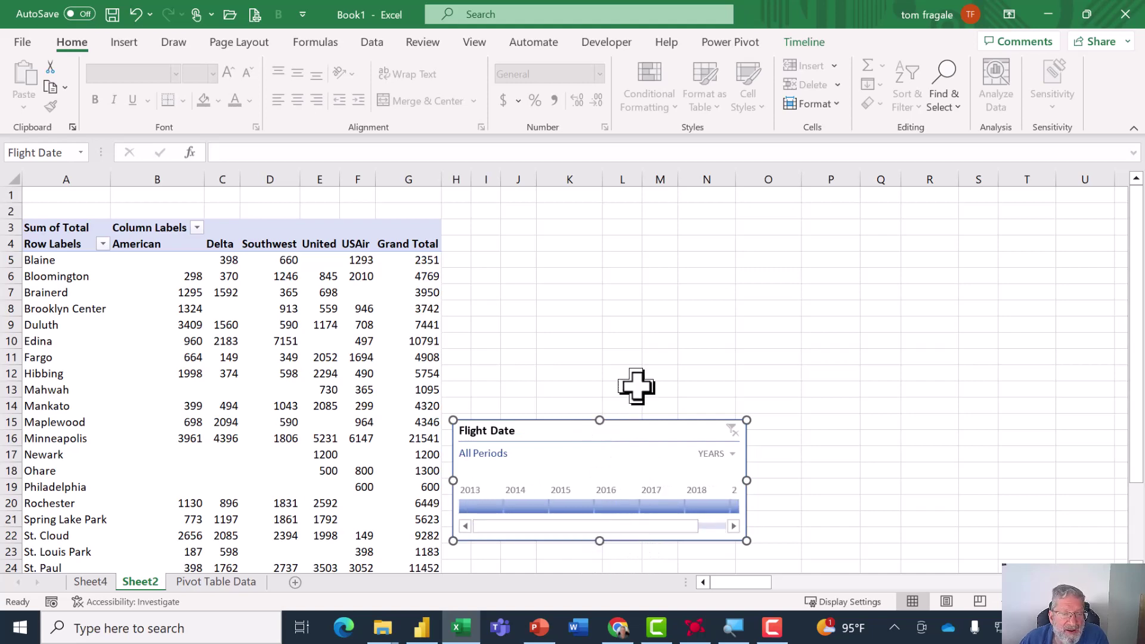
- Add Months and Quarters (Flight Date) slicers and arrange them side by side above the timeline
{"action": "left_click", "coordinate": [326, 325]}
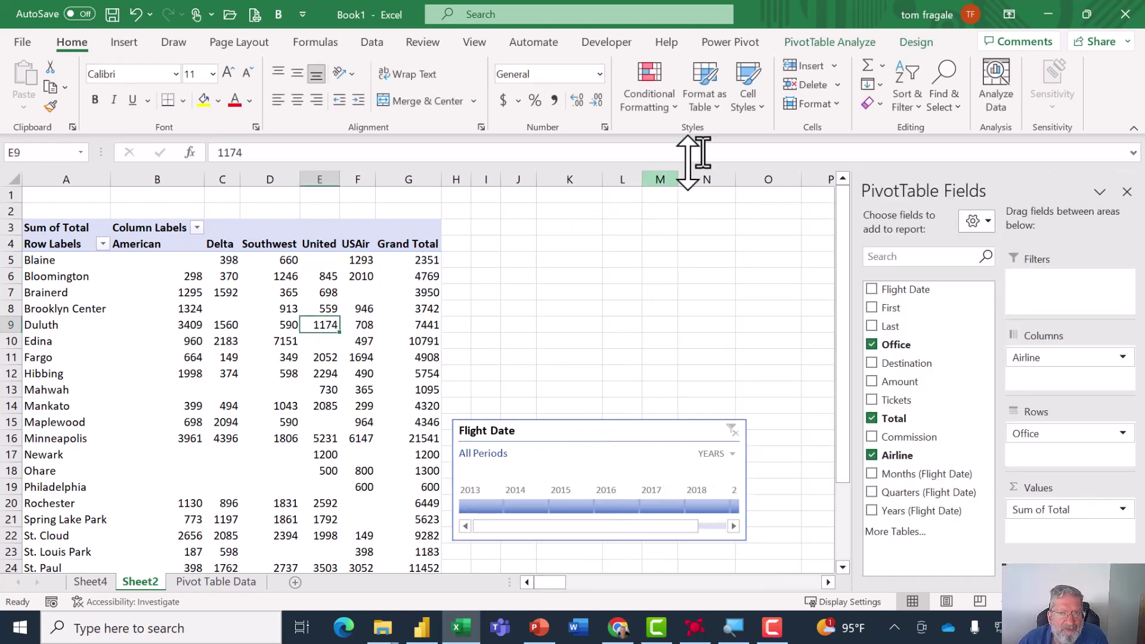
{"action": "left_click", "coordinate": [811, 43]}
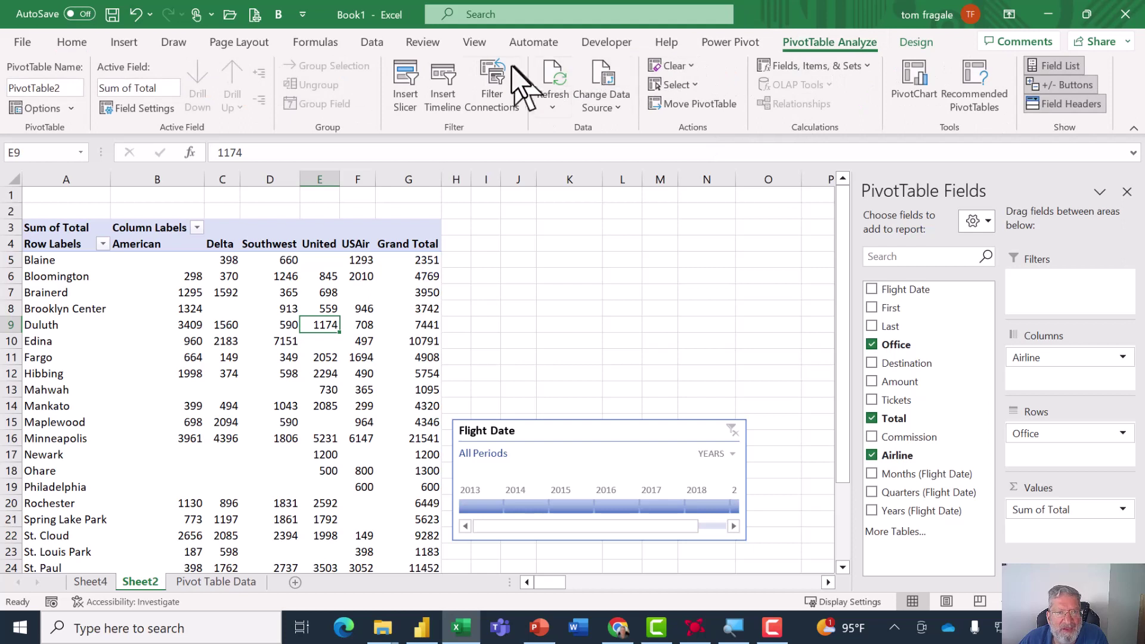
{"action": "left_click", "coordinate": [398, 82]}
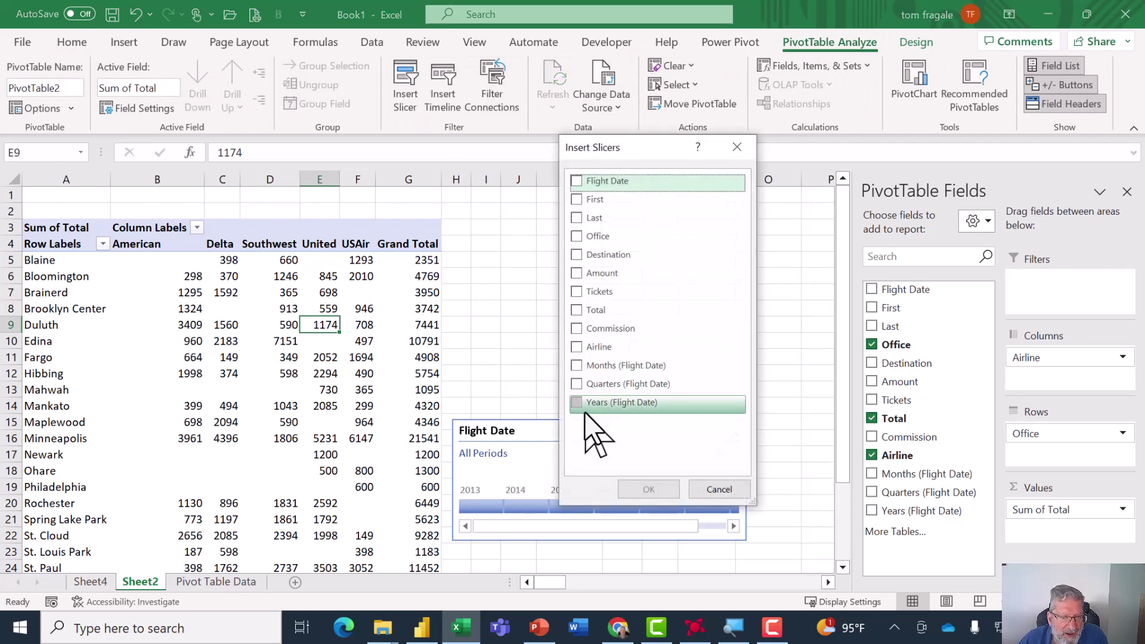
{"action": "left_click", "coordinate": [577, 366]}
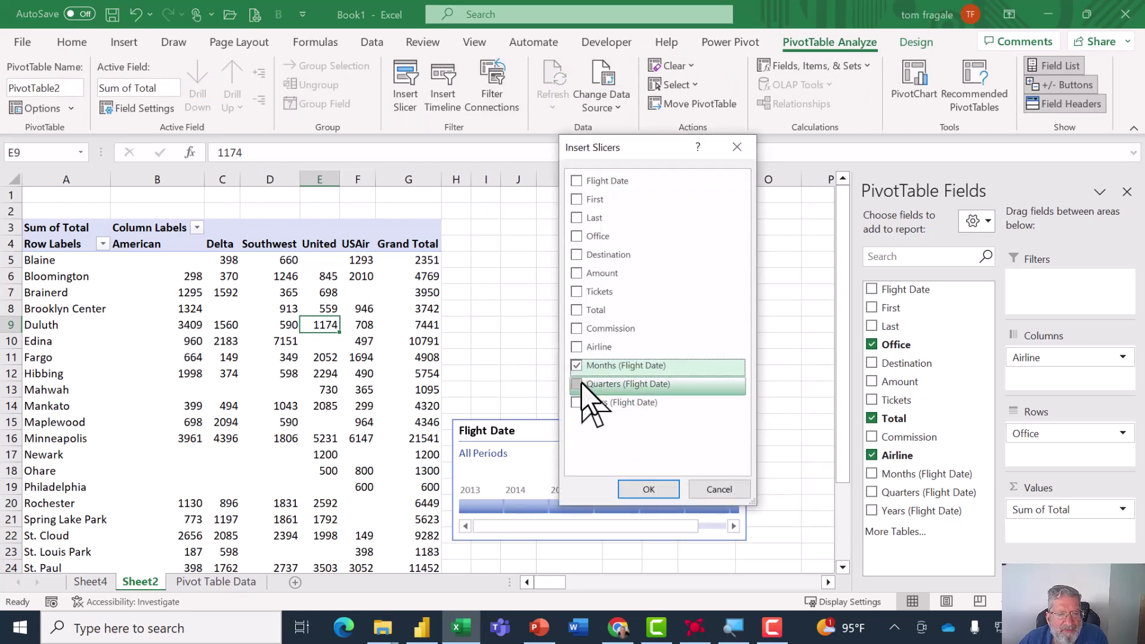
{"action": "left_click", "coordinate": [577, 384]}
{"action": "left_click", "coordinate": [647, 489]}
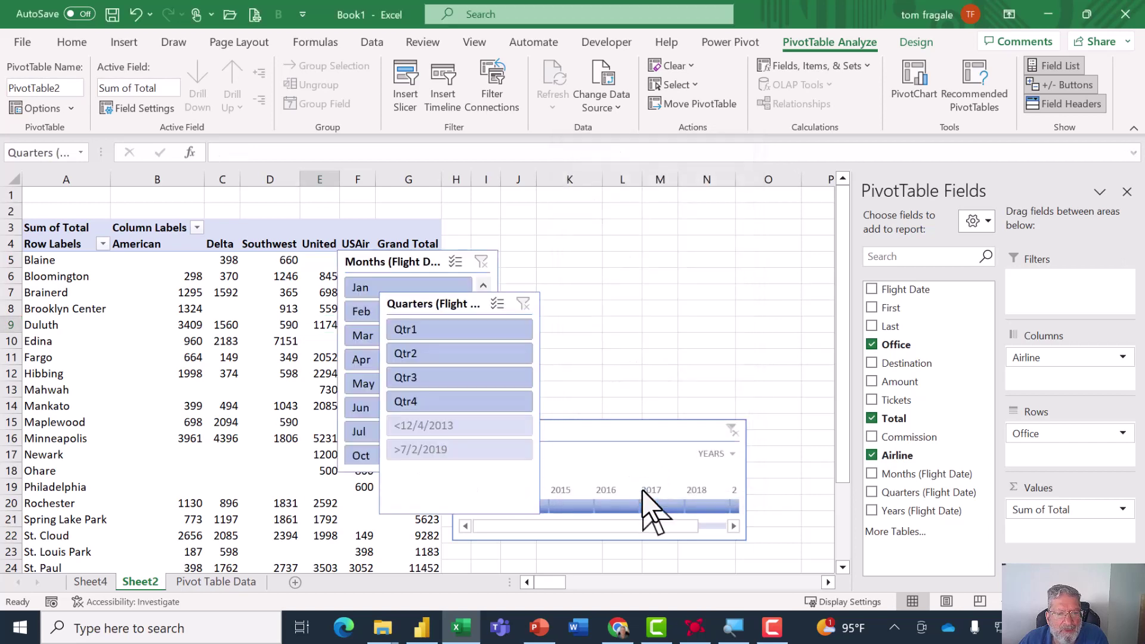
{"action": "left_click_drag", "start_coordinate": [455, 307], "coordinate": [738, 222]}
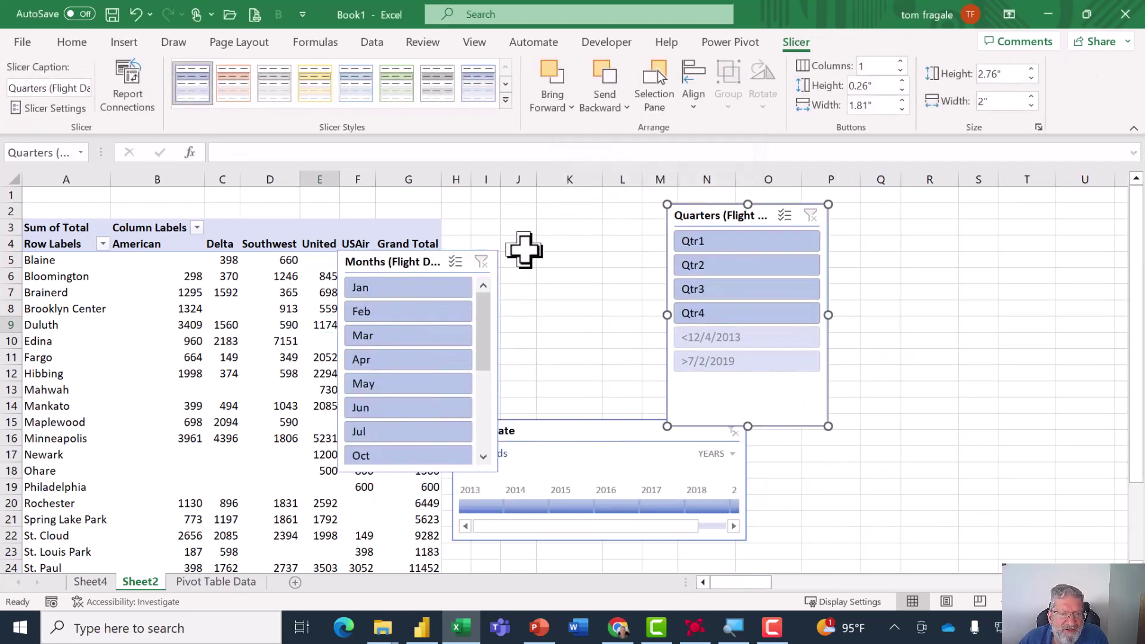
{"action": "left_click_drag", "start_coordinate": [400, 263], "coordinate": [575, 206]}
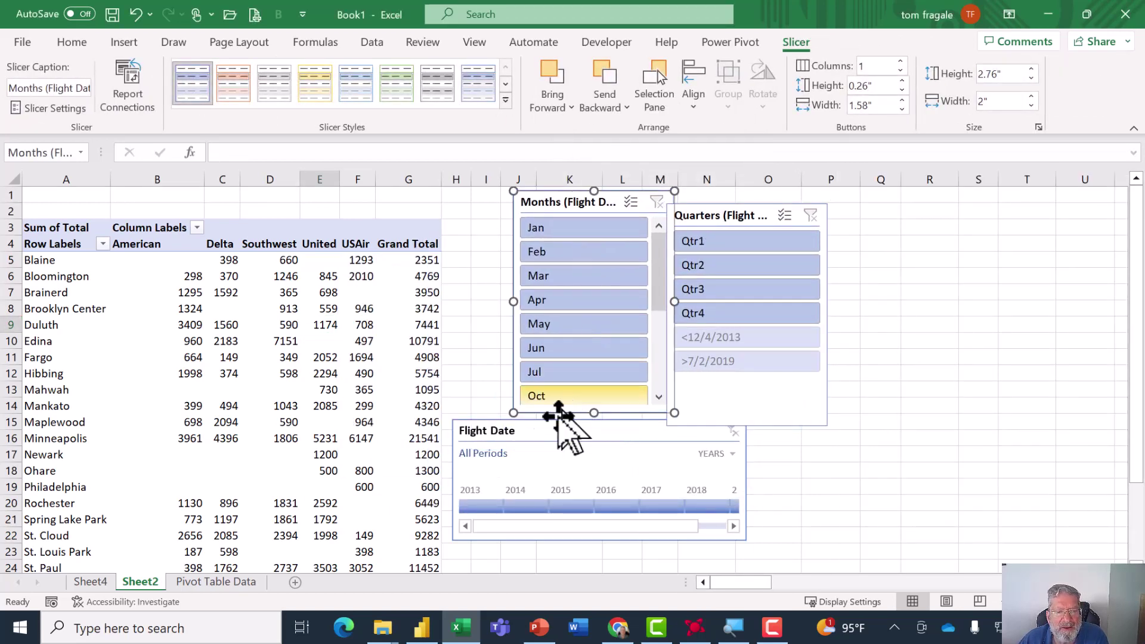
- Filter the pivot to 2014, March and Qtr1, then nudge the Quarters slicer into place
{"action": "left_click", "coordinate": [525, 507]}
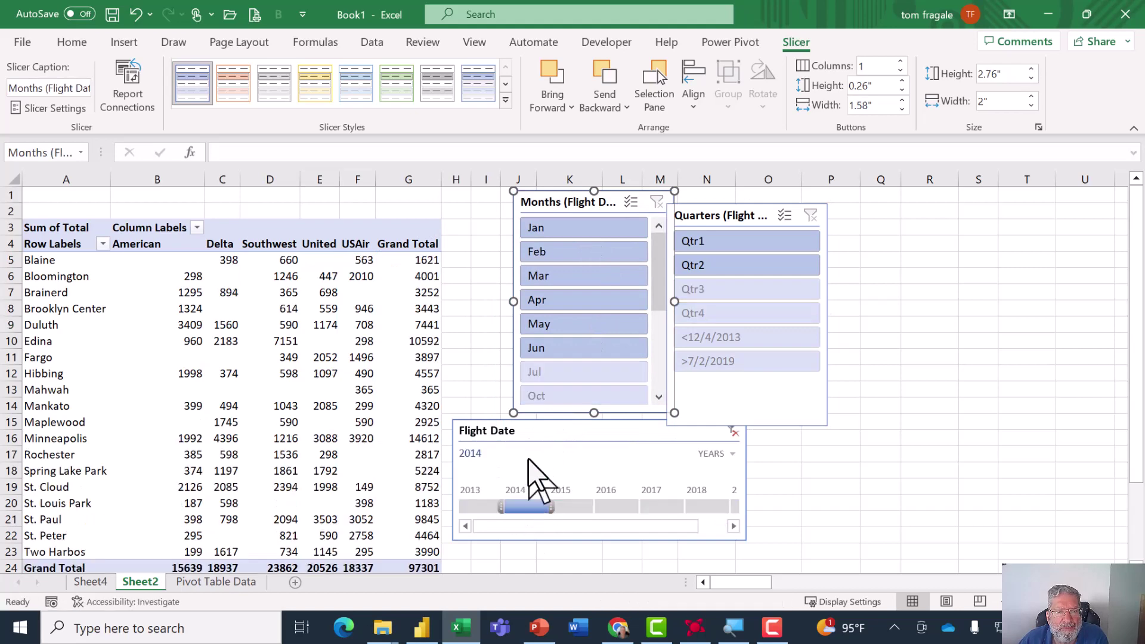
{"action": "left_click", "coordinate": [549, 278]}
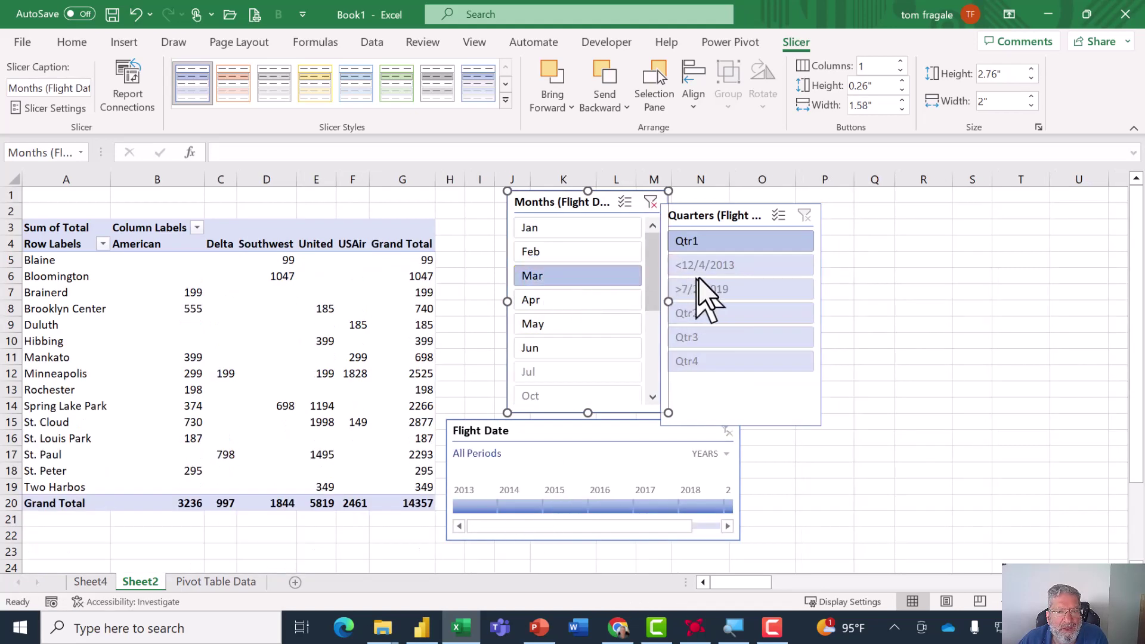
{"action": "left_click", "coordinate": [710, 243]}
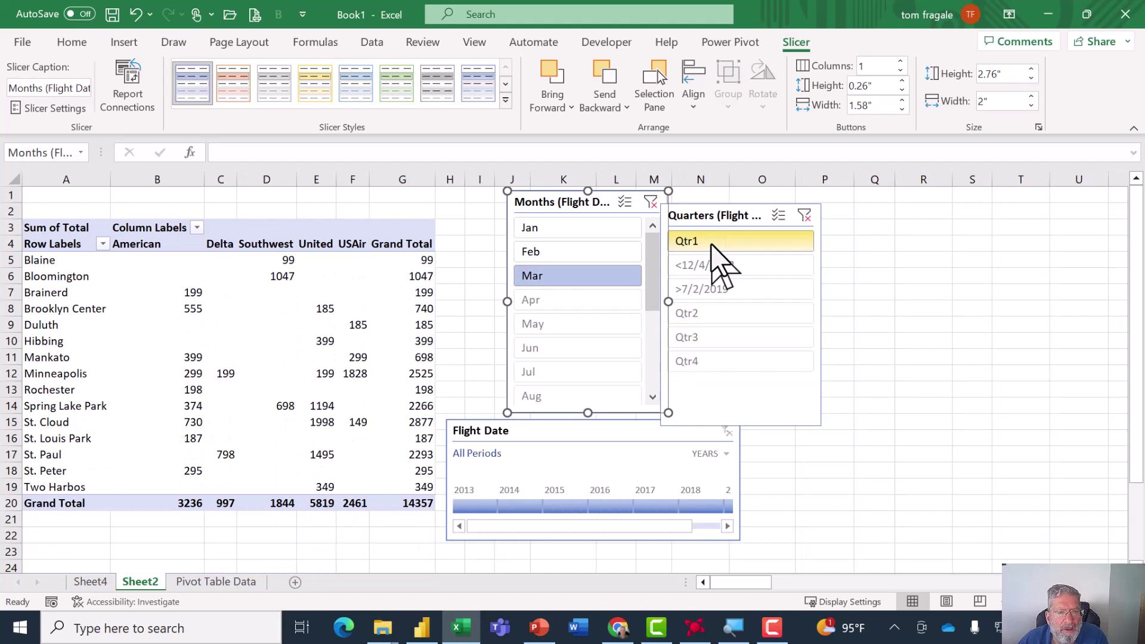
{"action": "mouse_move", "coordinate": [316, 311]}
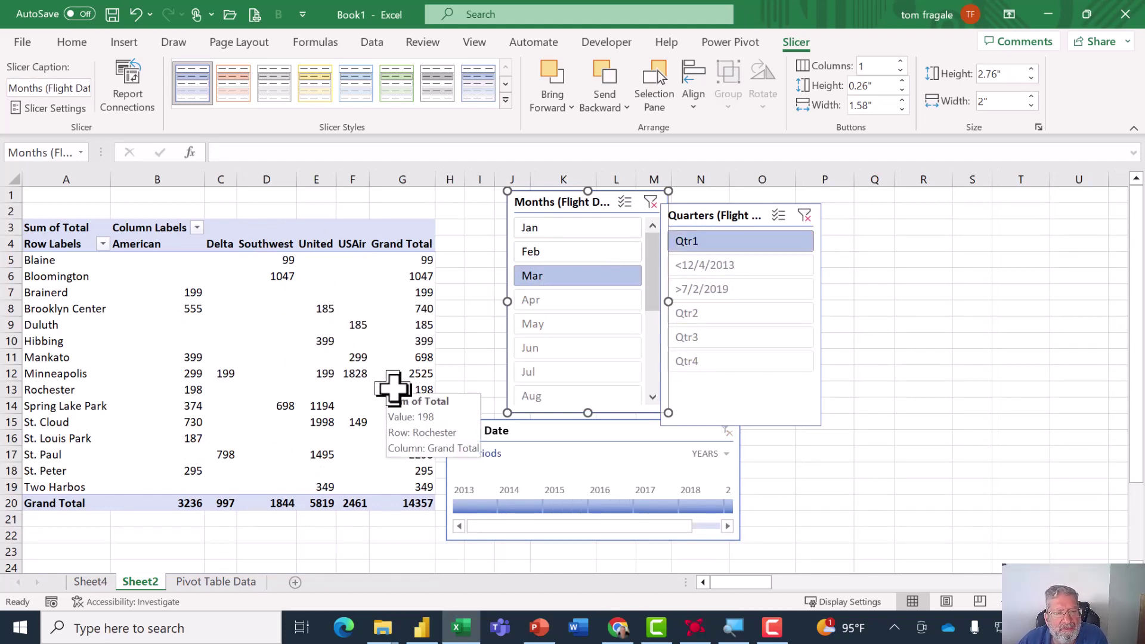
{"action": "mouse_move", "coordinate": [406, 376]}
{"action": "left_click", "coordinate": [328, 341]}
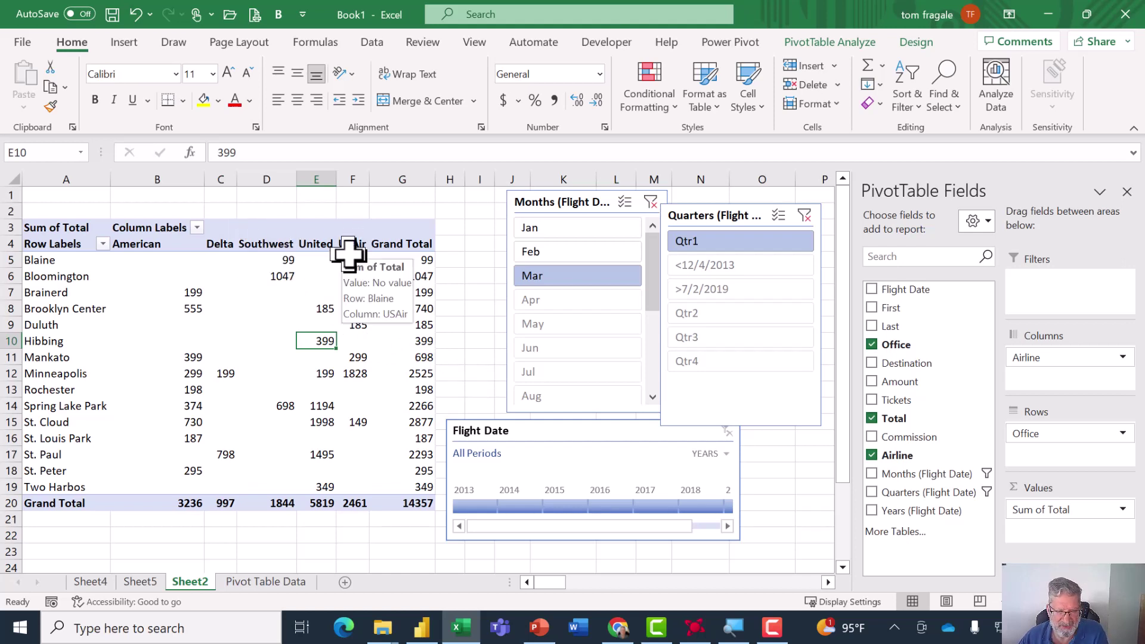
{"action": "left_click_drag", "start_coordinate": [709, 215], "coordinate": [731, 205]}
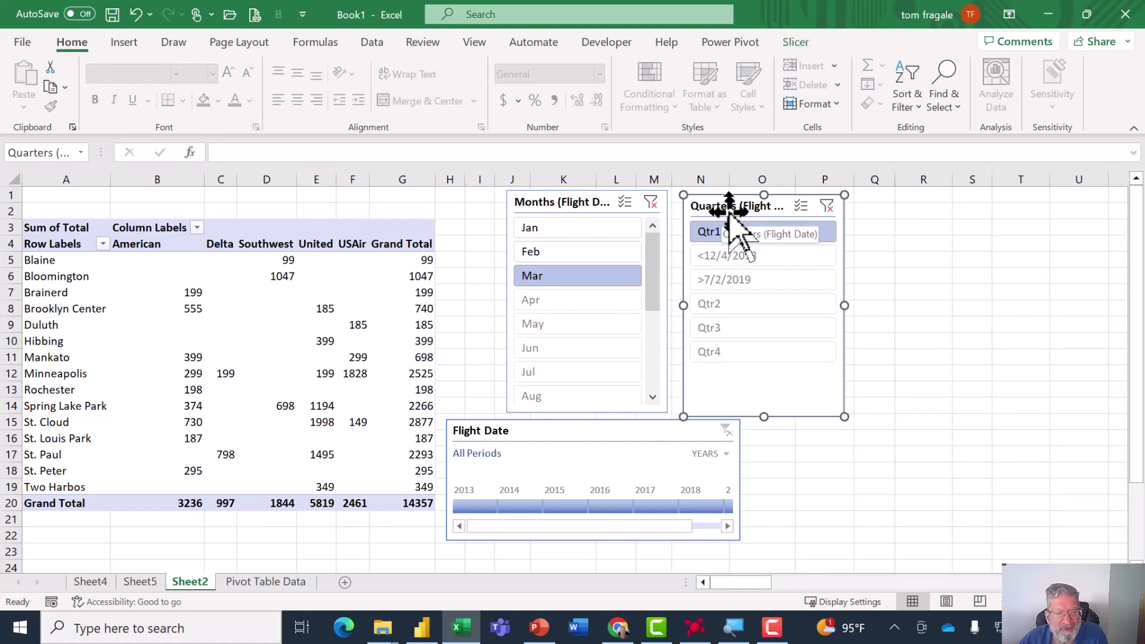
{"action": "left_click", "coordinate": [280, 356]}
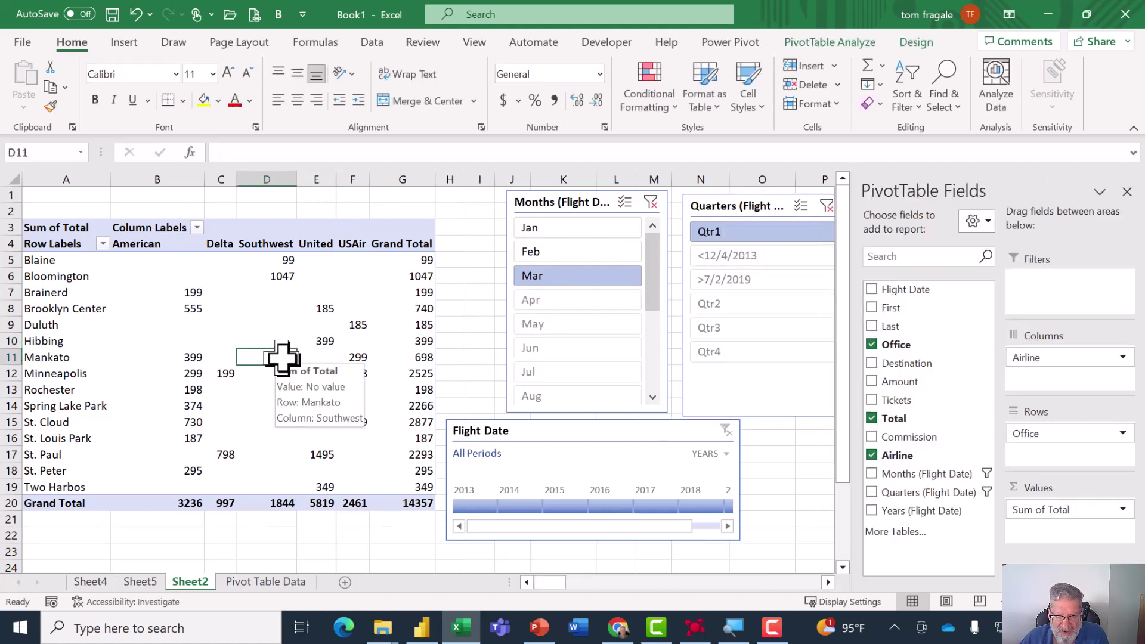